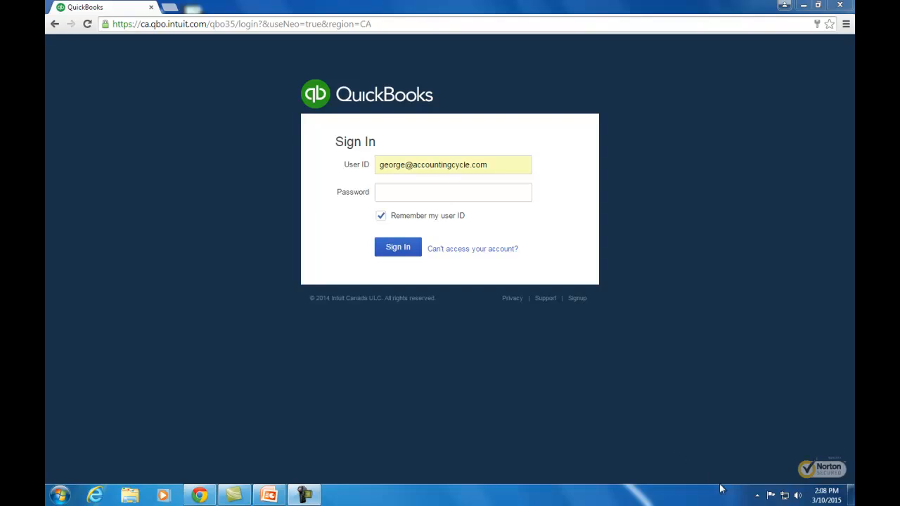
Enter the account password to sign in to the Super Fitness Centre company.
left_click(421, 193)
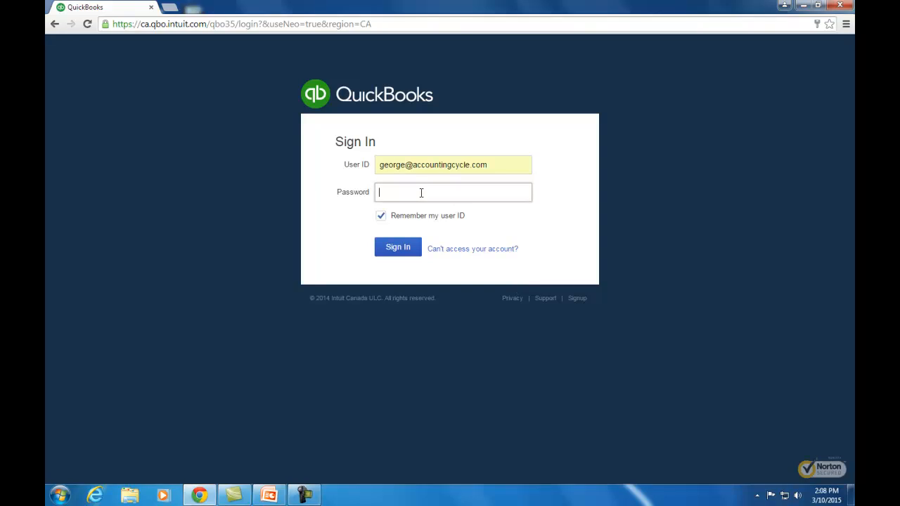
type("•••••••••••")
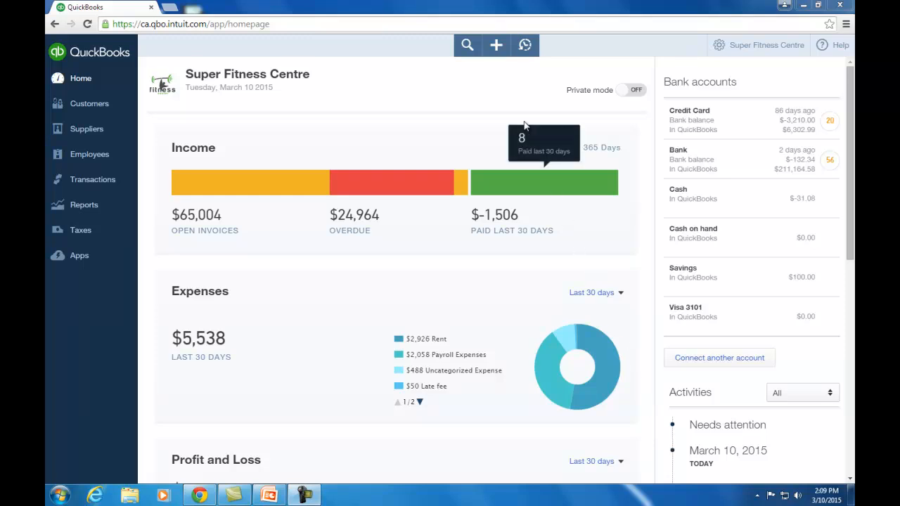
Show the + Create menu with Invoice, Bill, Journal Entry and other transaction types.
left_click(497, 47)
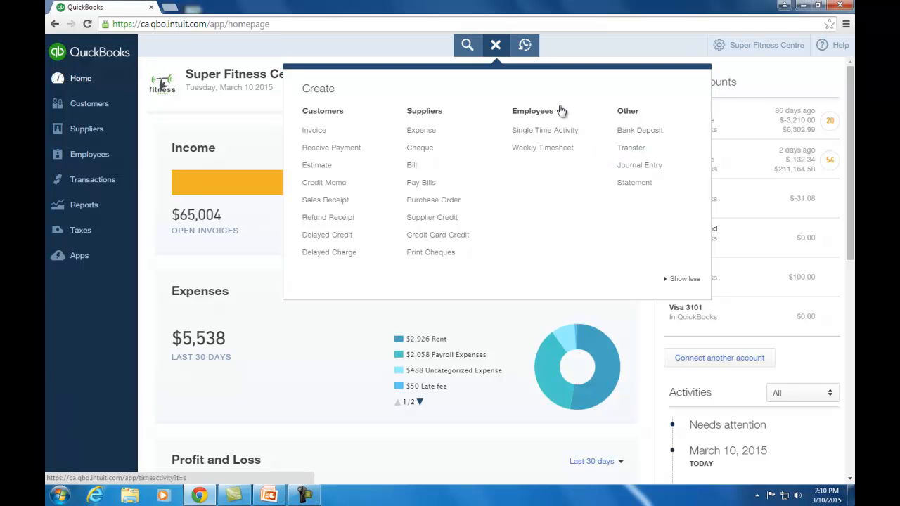
Dismiss the Create menu and go to the Customers list with open balances.
left_click(496, 47)
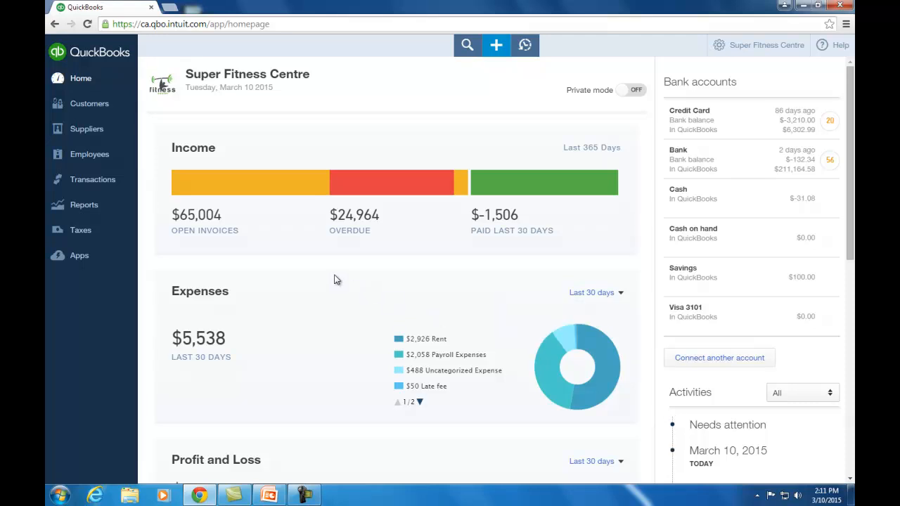
left_click(113, 109)
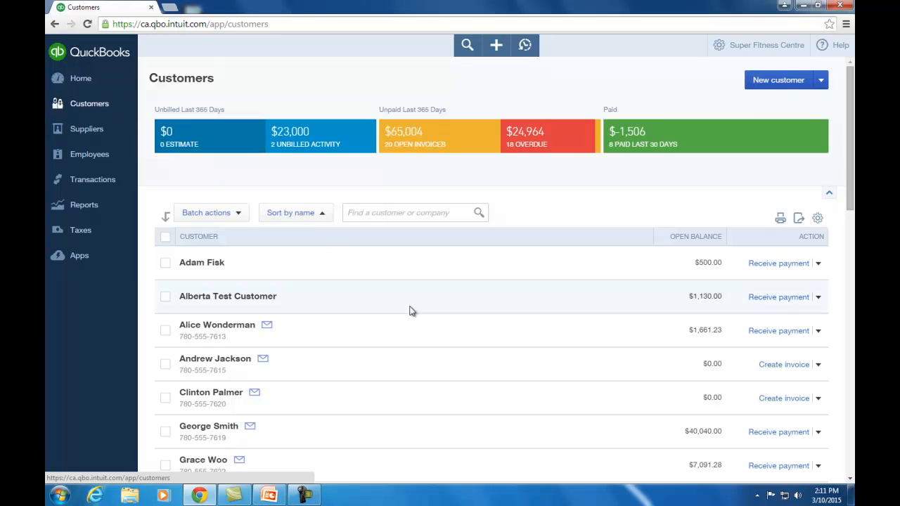
Look at one customer's transaction history, then switch to the Suppliers page.
left_click(425, 333)
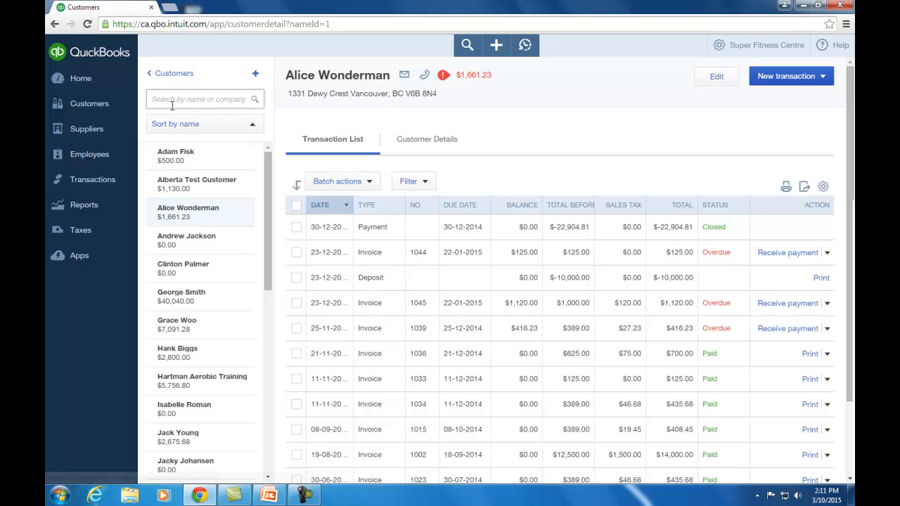
left_click(98, 131)
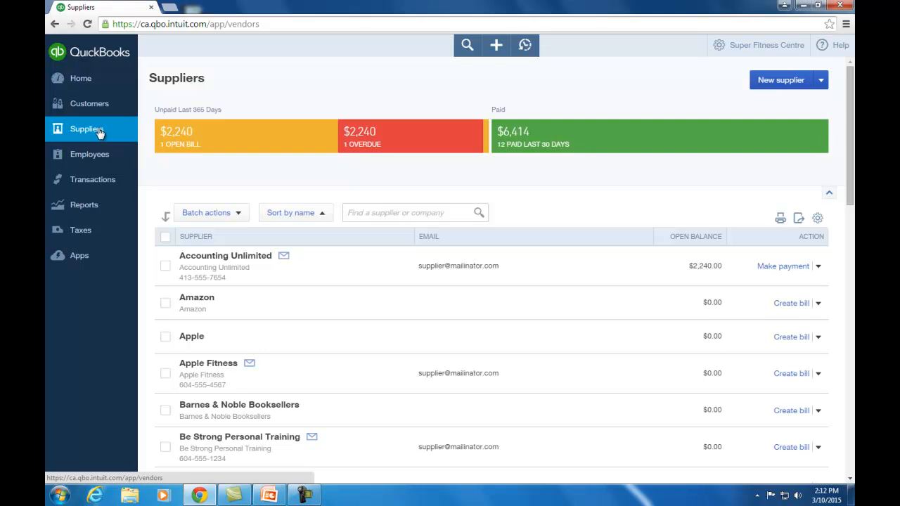
Show the Expense Transactions list of bills, cheques and payments for the last 365 days.
left_click(116, 180)
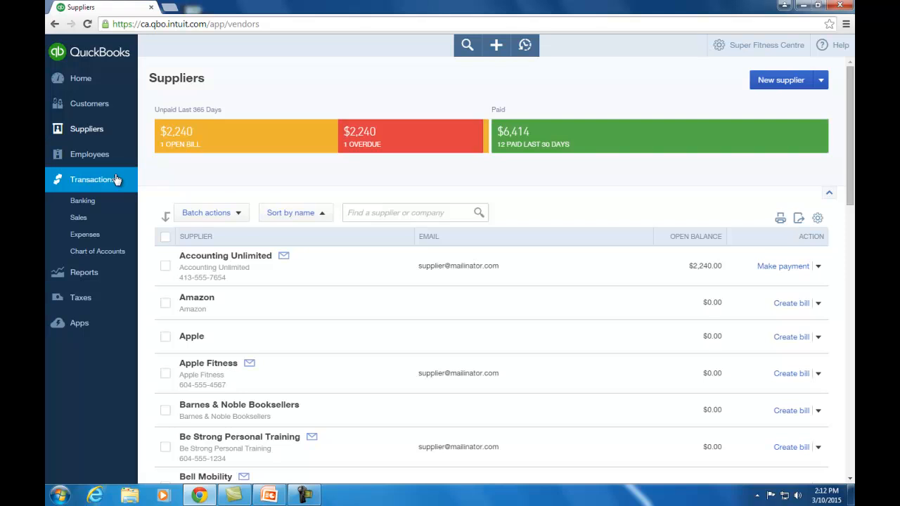
left_click(109, 238)
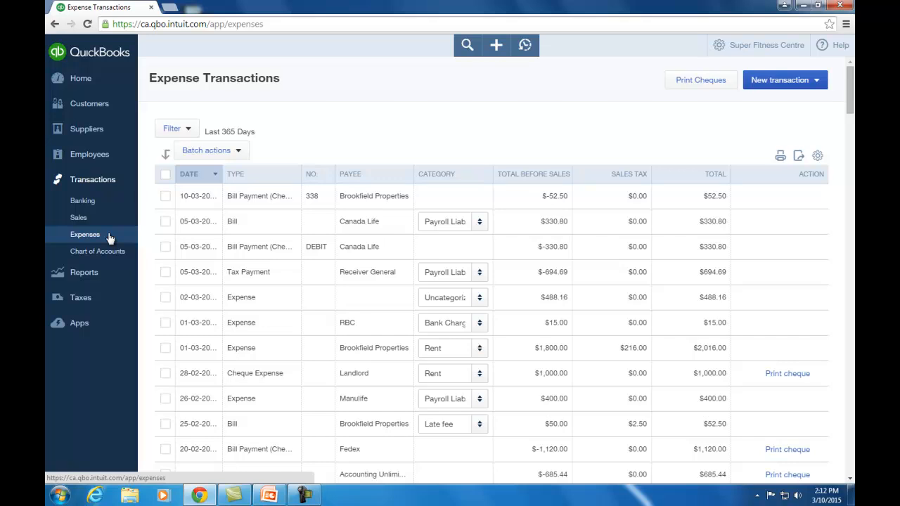
Go to Reports, showing $27,358 net income and recommended Profit and Loss and Balance Sheet.
left_click(95, 273)
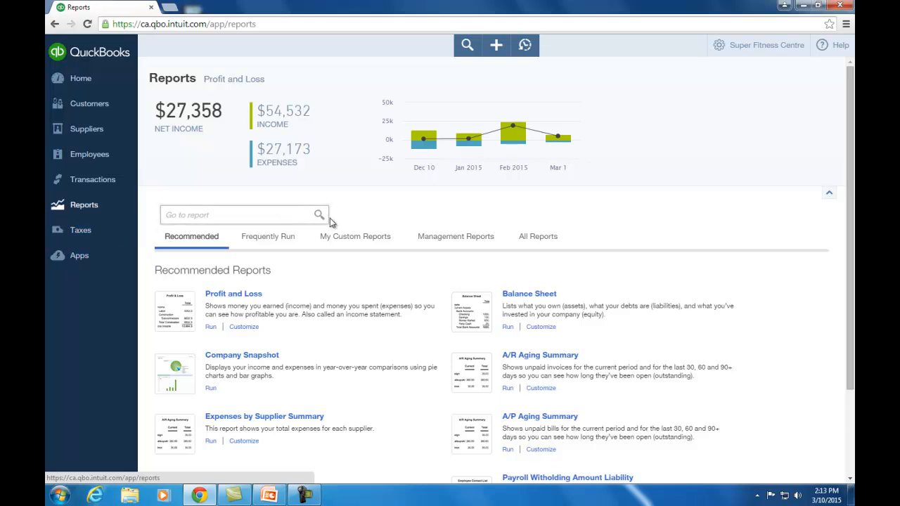
Browse the gear settings menu and the Create menu, closing each without choosing anything.
left_click(757, 48)
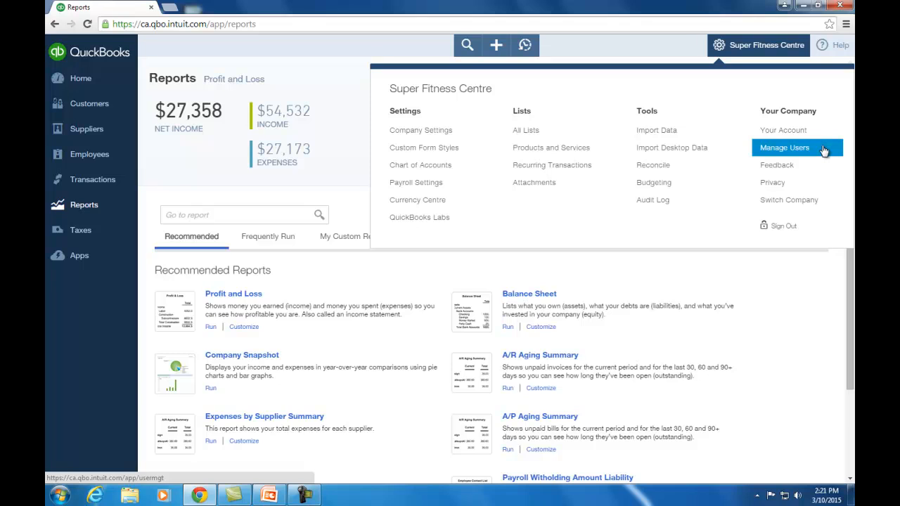
left_click(766, 51)
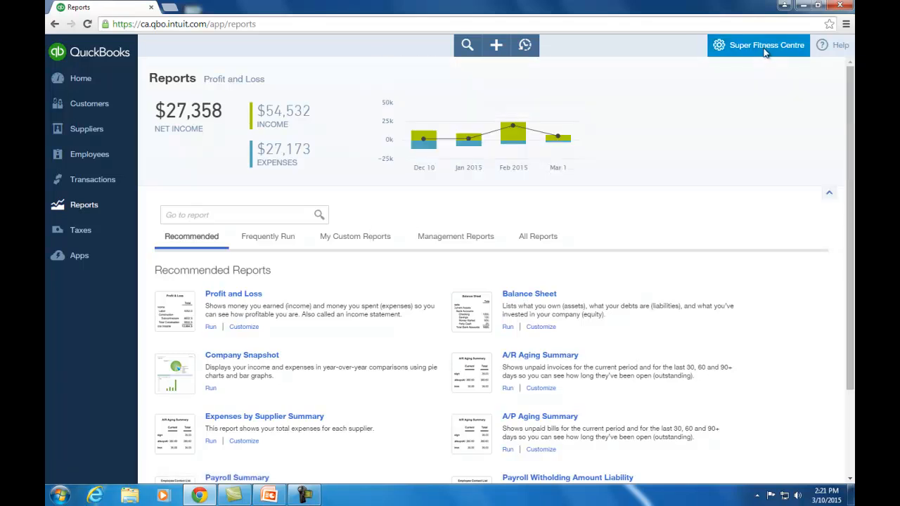
left_click(492, 45)
left_click(495, 46)
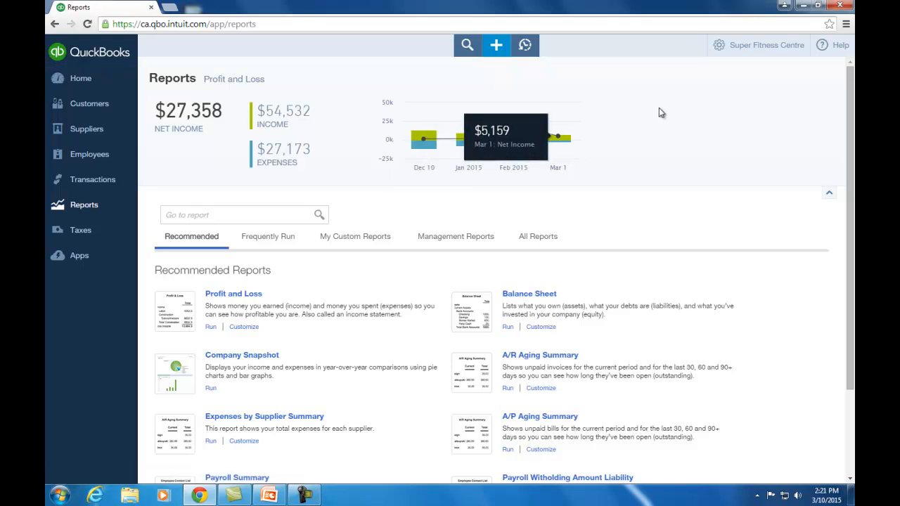
left_click(749, 48)
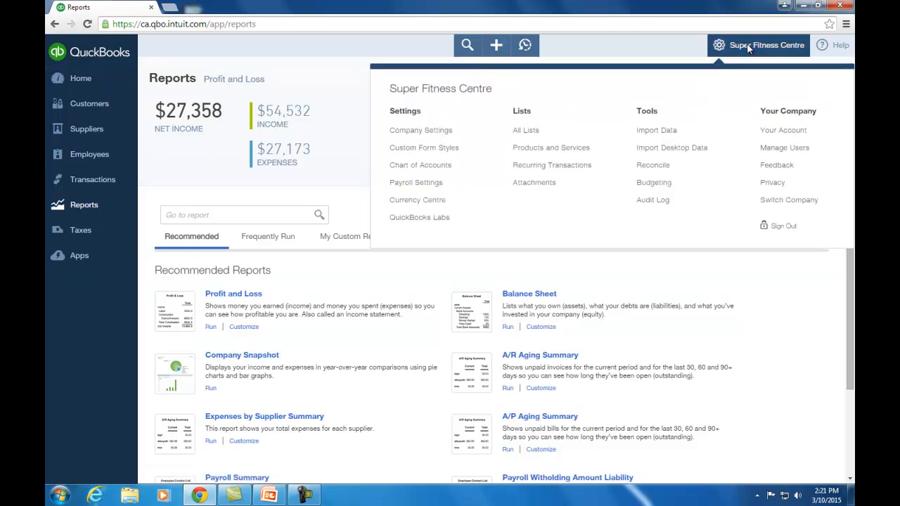
left_click(749, 48)
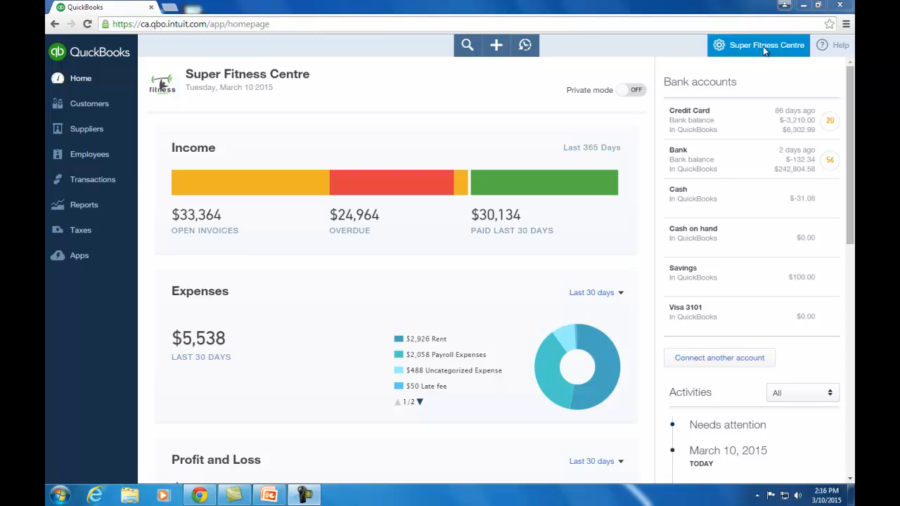
Review Company settings (Accrual accounting, CAD currency), then choose the Sales section.
left_click(765, 48)
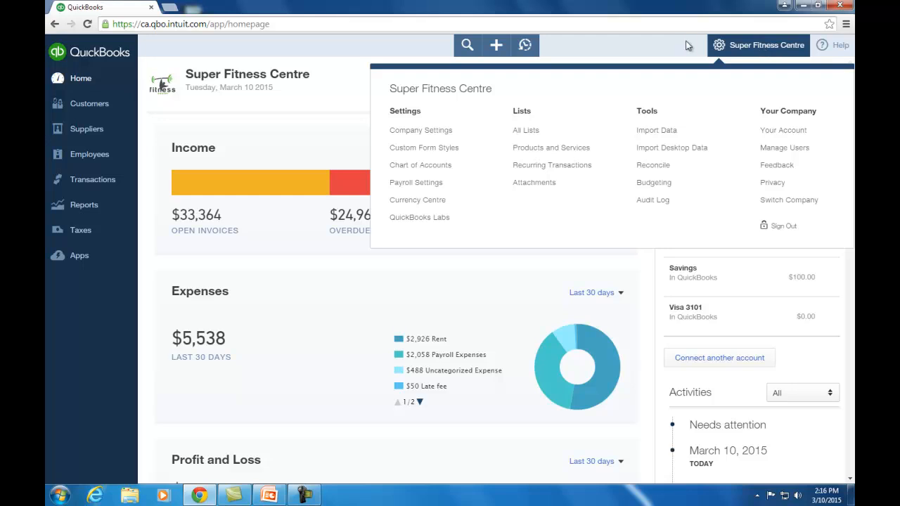
left_click(456, 133)
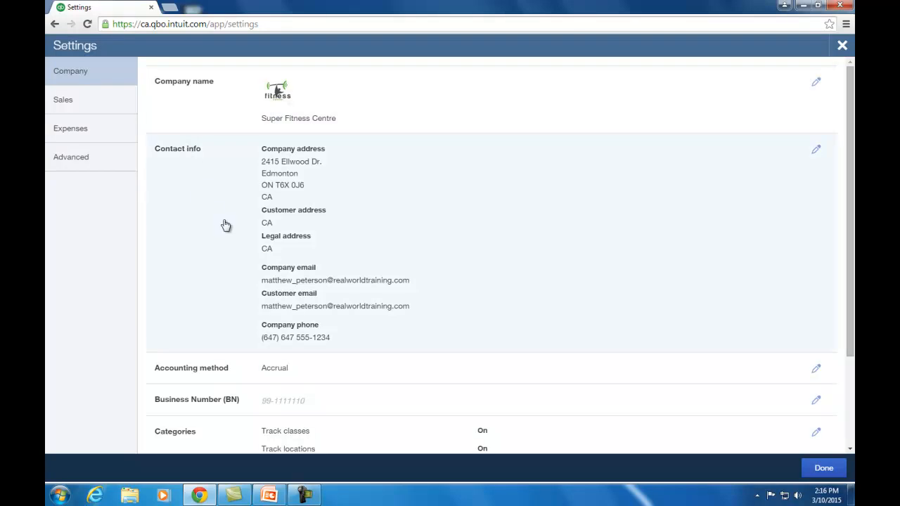
scroll(226, 225, "down", 2)
scroll(225, 225, "down", 2)
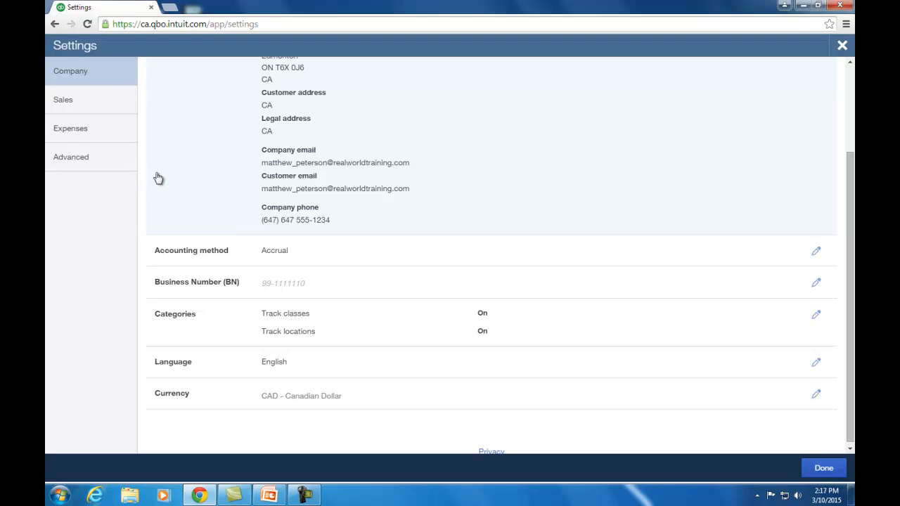
left_click(104, 102)
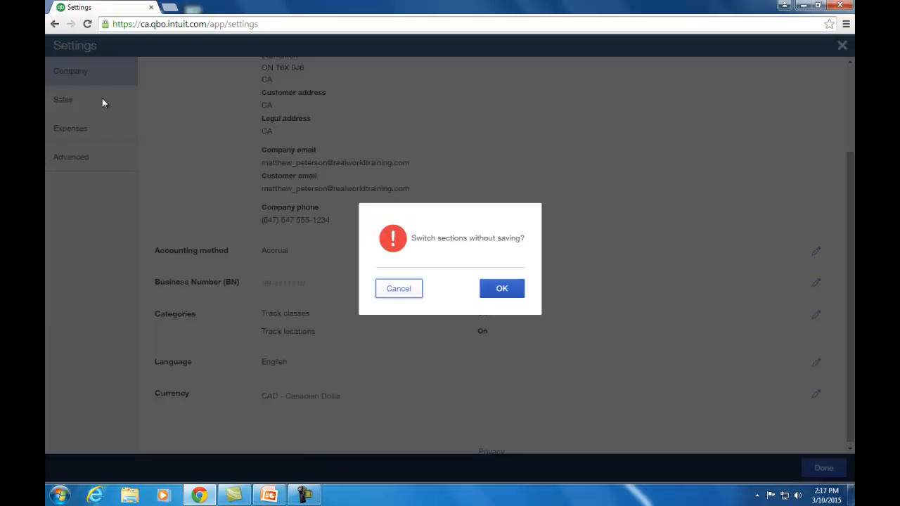
Discard Company settings changes, scroll through Sales settings, and move to Expenses settings.
left_click(503, 289)
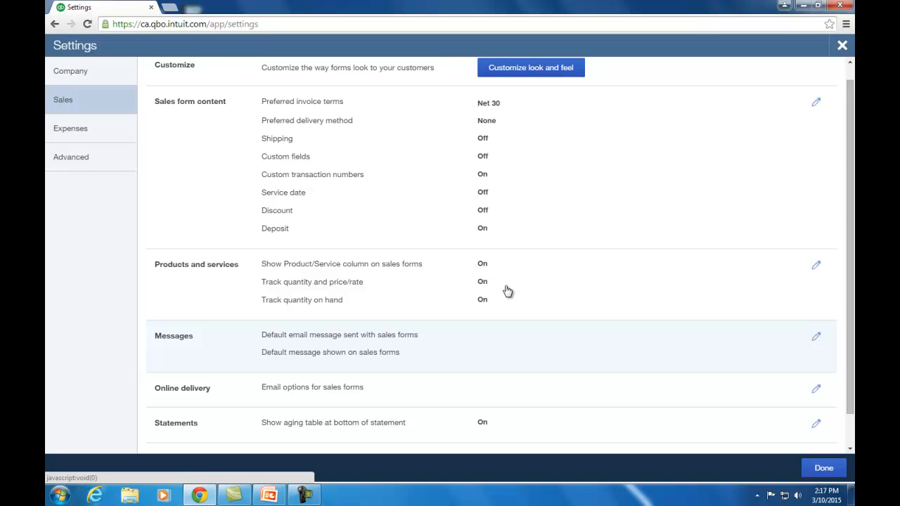
scroll(490, 363, "down", 1)
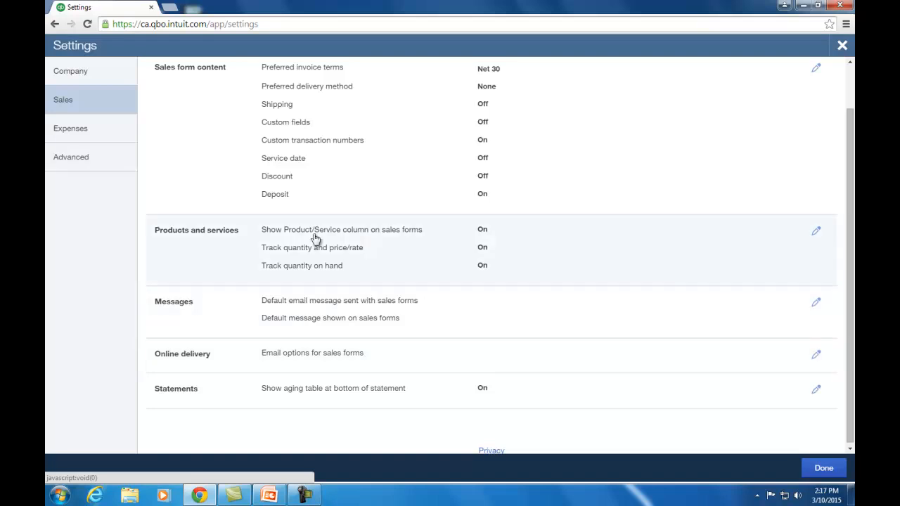
left_click(114, 134)
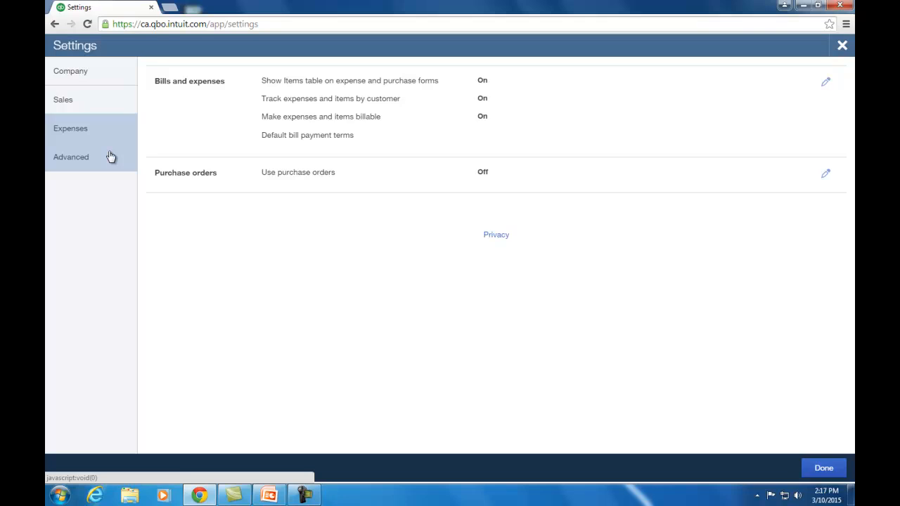
Switch to the Advanced section of Settings.
left_click(110, 156)
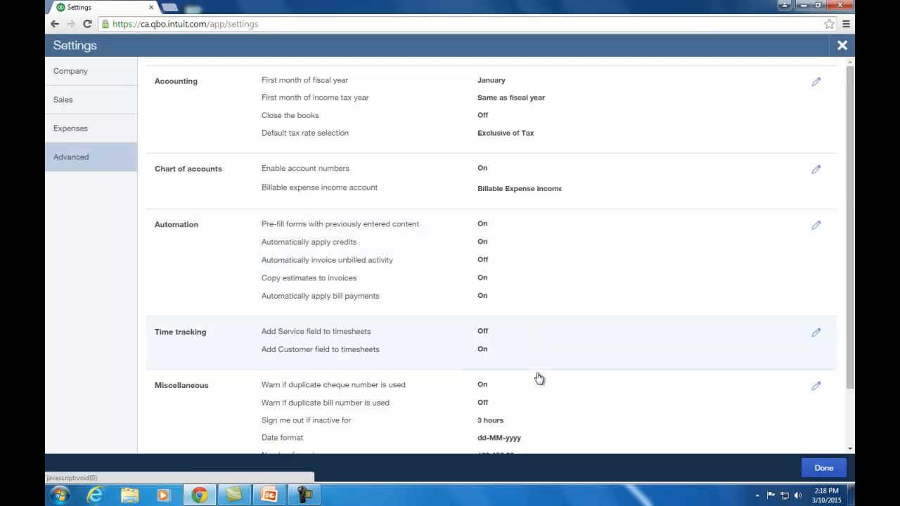
Scroll to the bottom of Settings and choose Done to return to the home dashboard.
scroll(539, 389, "down", 1)
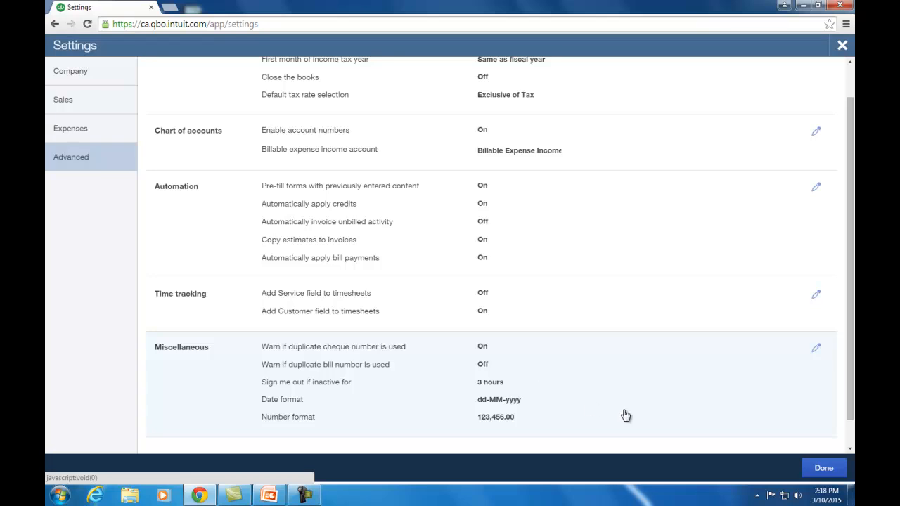
left_click(824, 468)
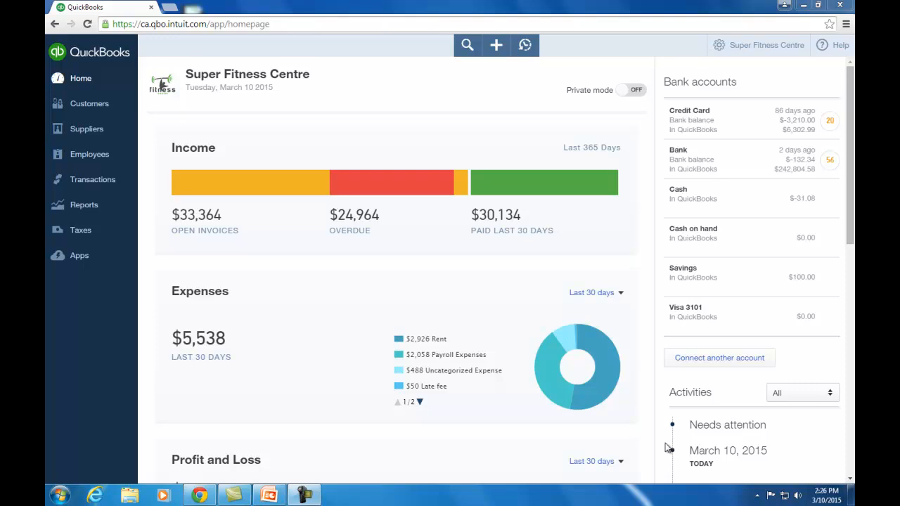
Go to Manage Users from the gear menu and start adding a new user.
left_click(768, 52)
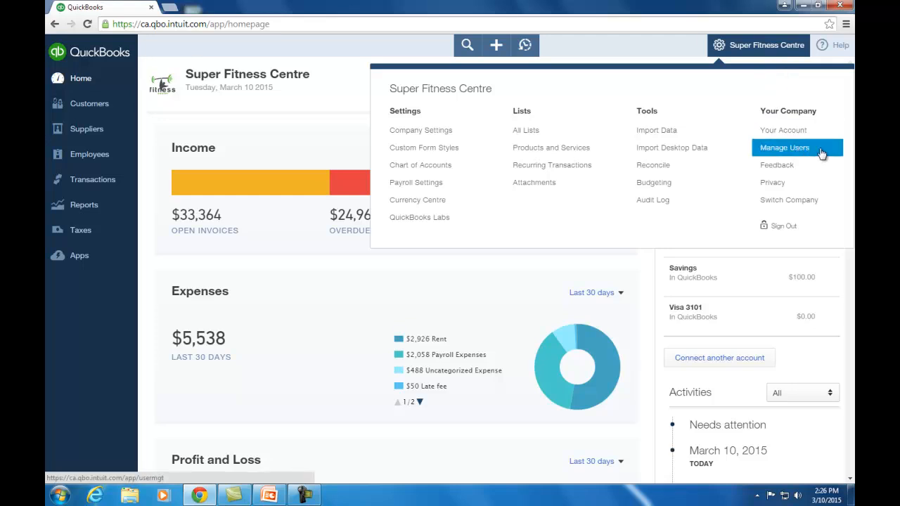
left_click(822, 154)
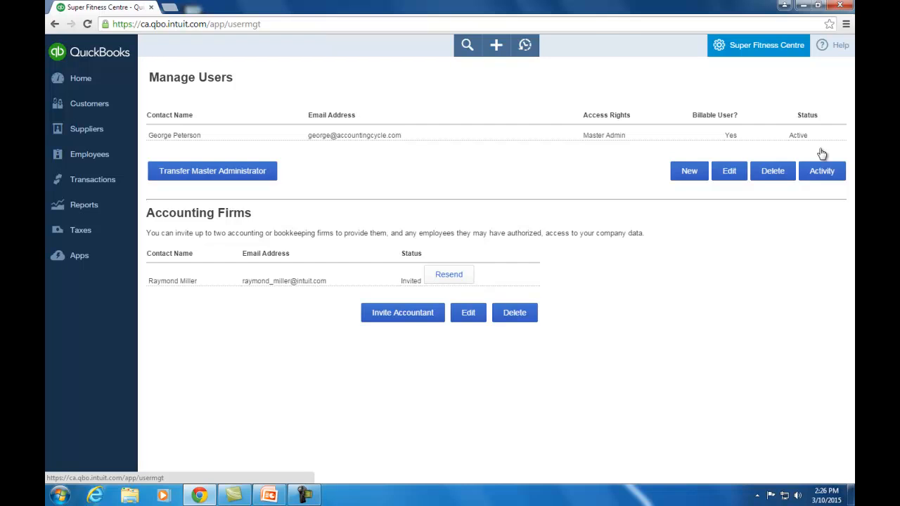
left_click(691, 173)
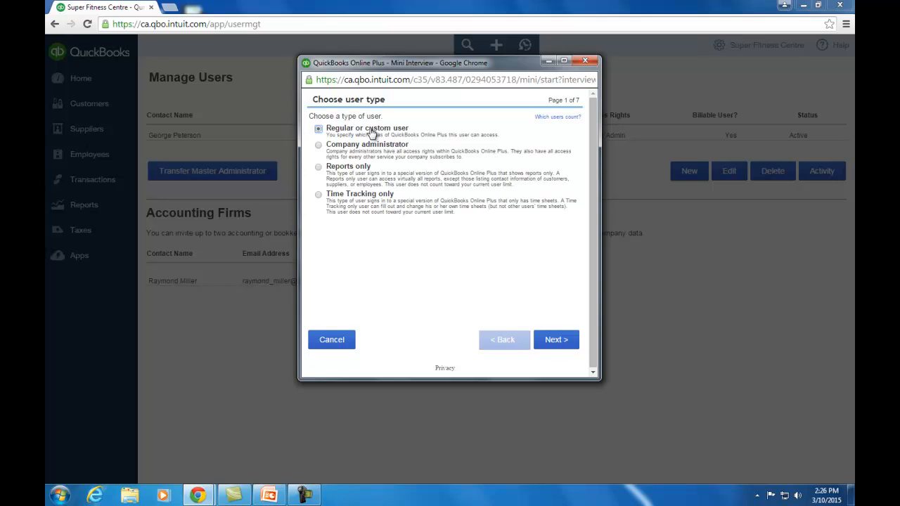
Choose Regular or custom user, Limited access to Customers and Sales, and No for Subscription & billing.
left_click(560, 340)
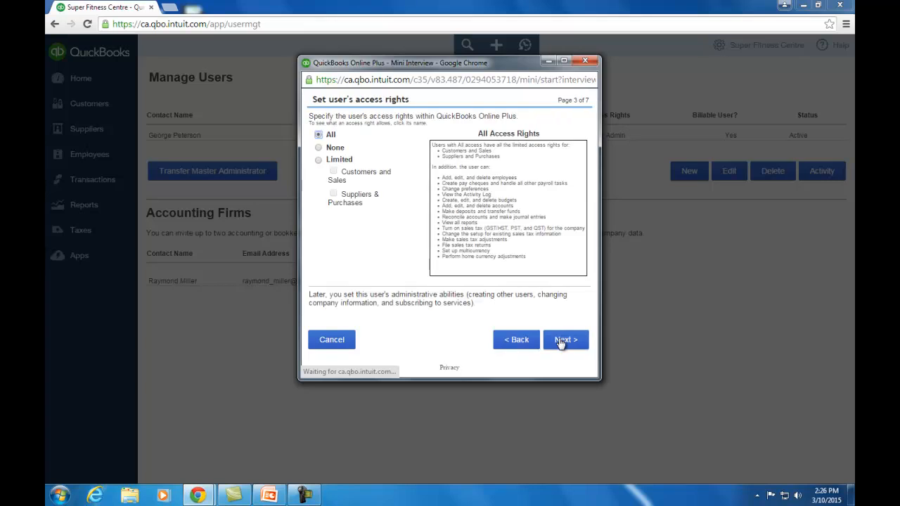
left_click(319, 161)
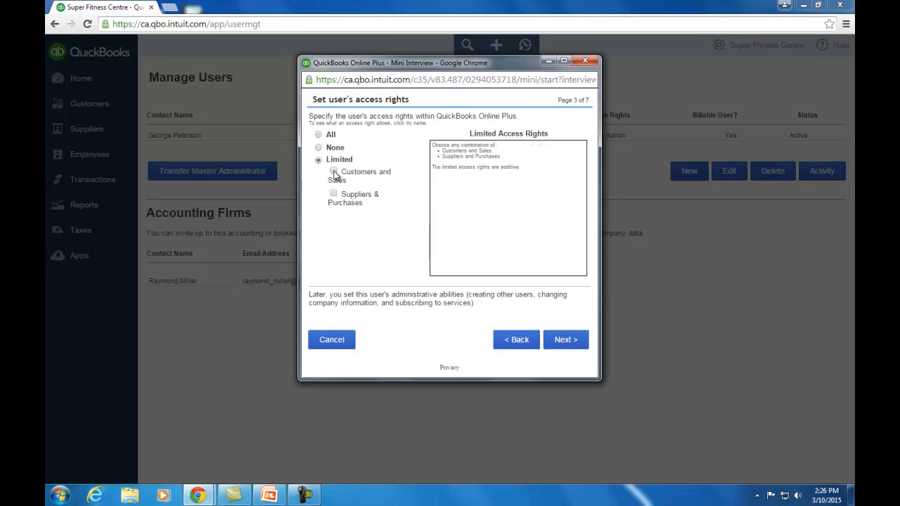
left_click(334, 173)
left_click(566, 340)
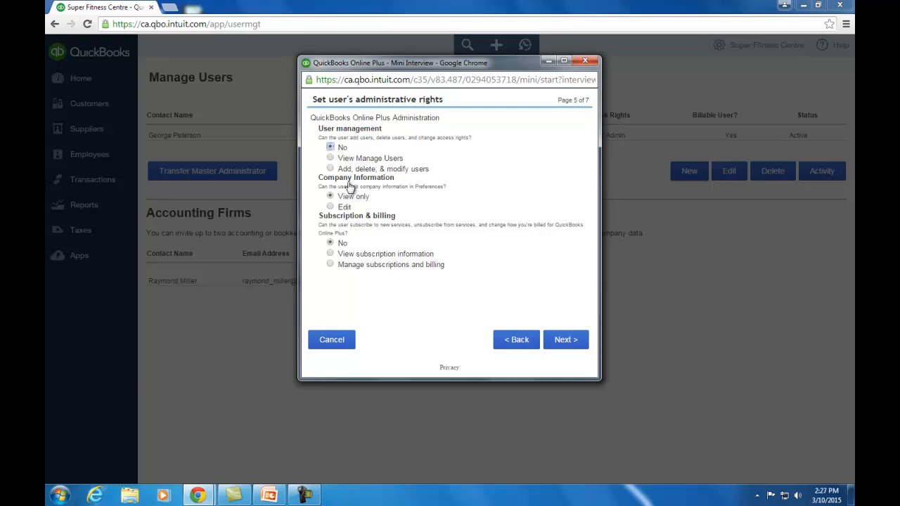
left_click(331, 243)
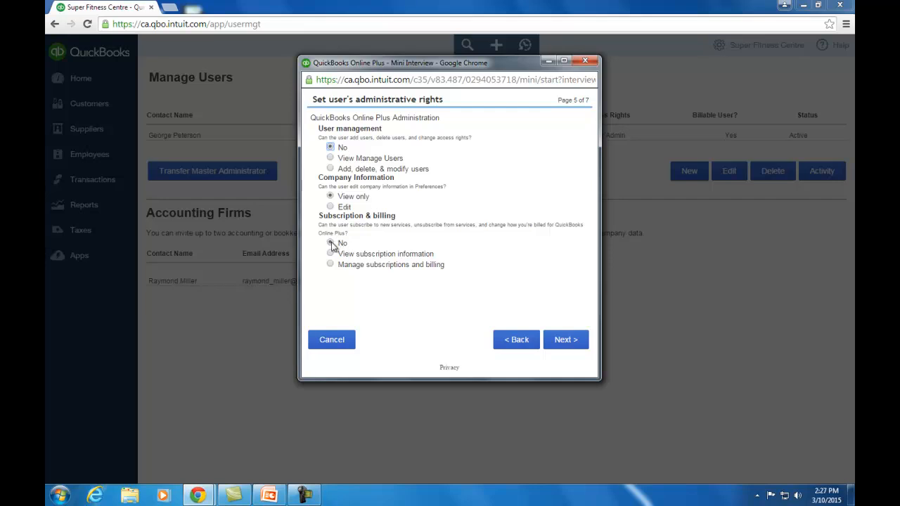
left_click(567, 340)
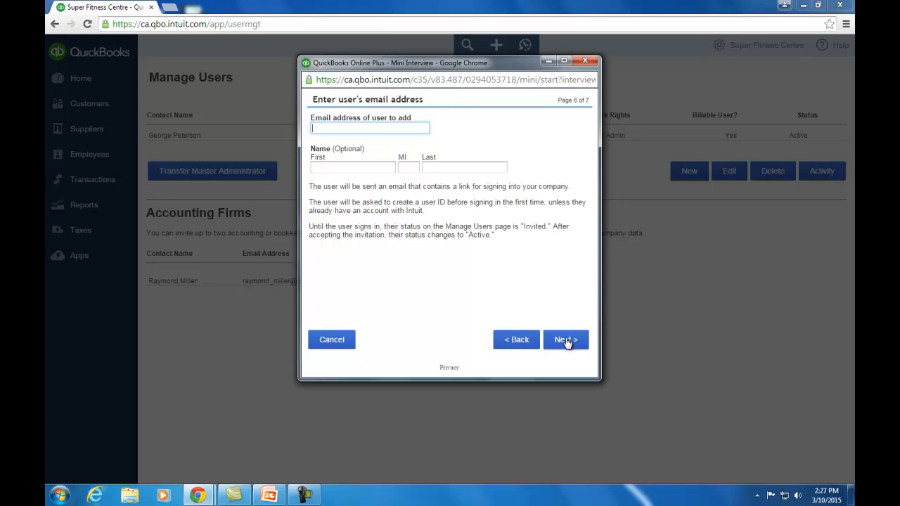
Enter the new user's e-mail address, first and last name, and finish to send the invitation.
key("Tab")
key("Tab")
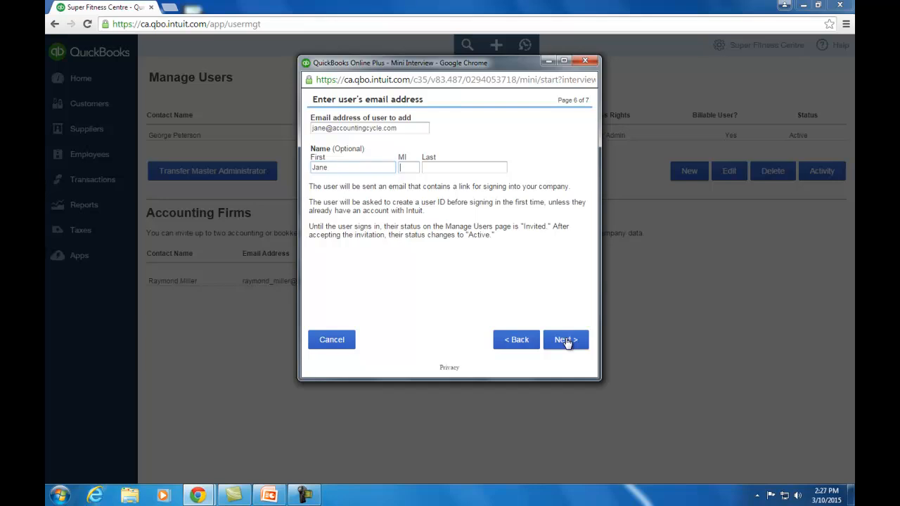
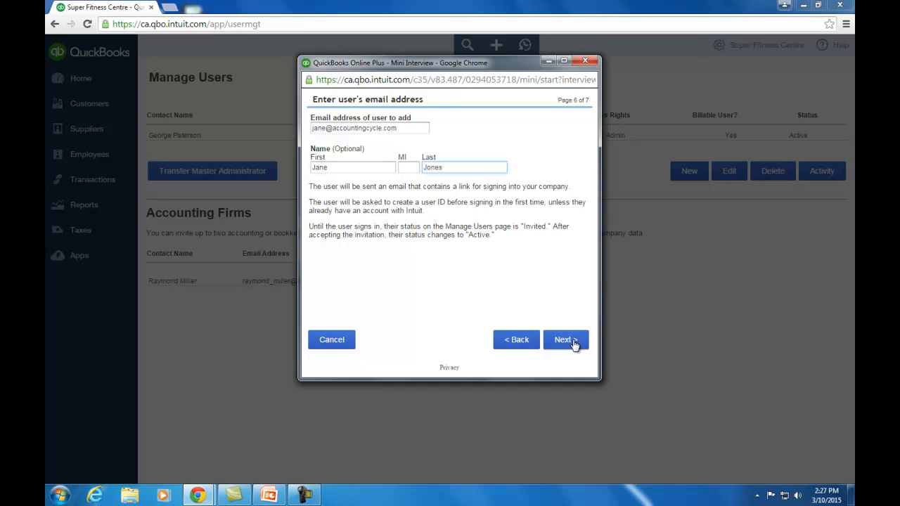
left_click(572, 344)
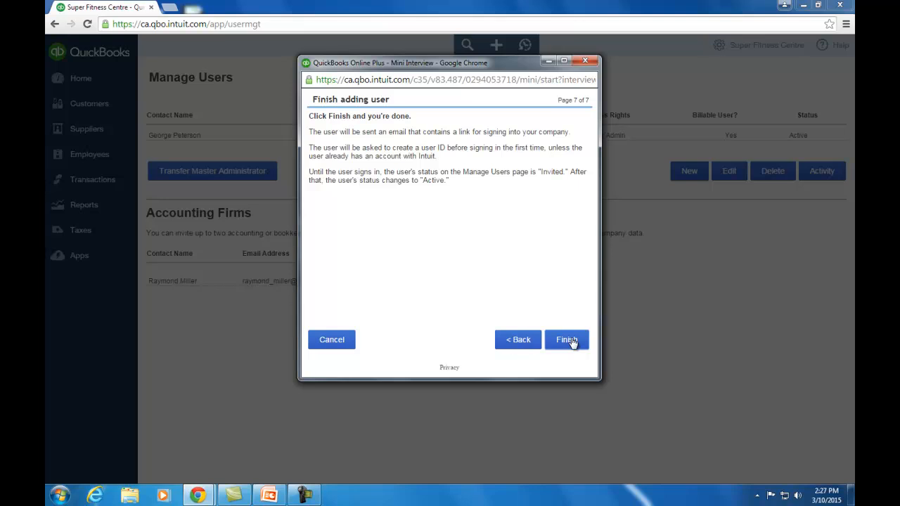
left_click(567, 339)
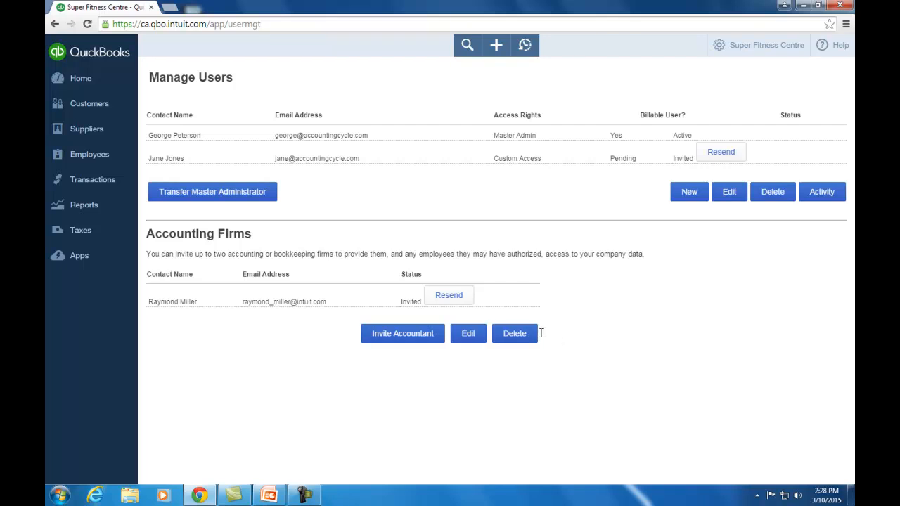
Invite an accountant, entering the accountant's e-mail address, first name and last name.
left_click(402, 335)
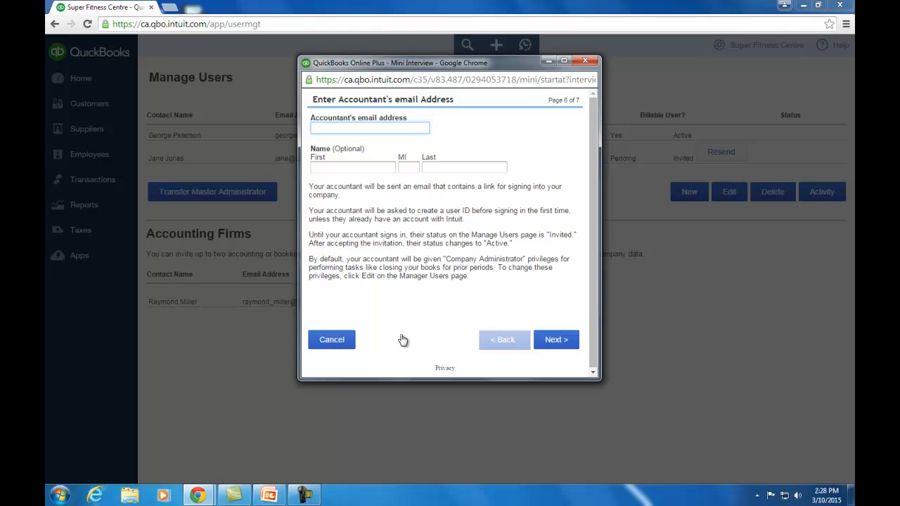
key("Tab")
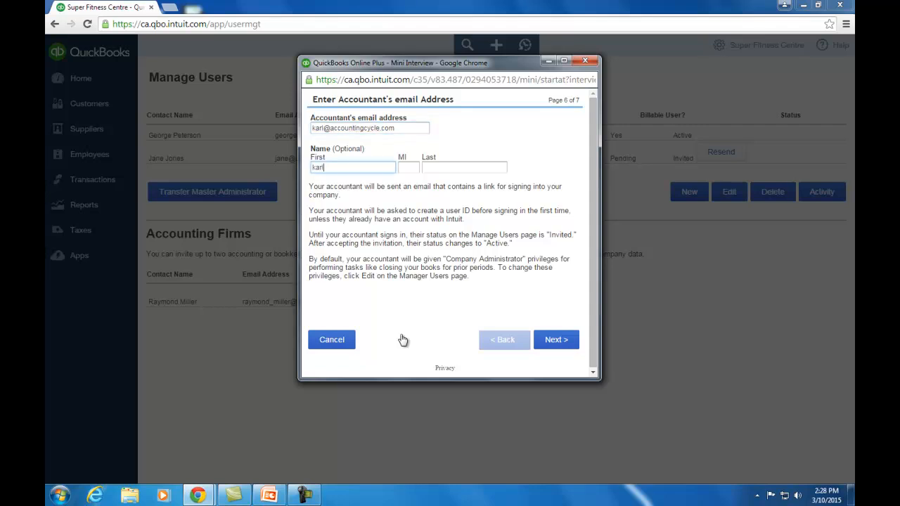
key("Tab")
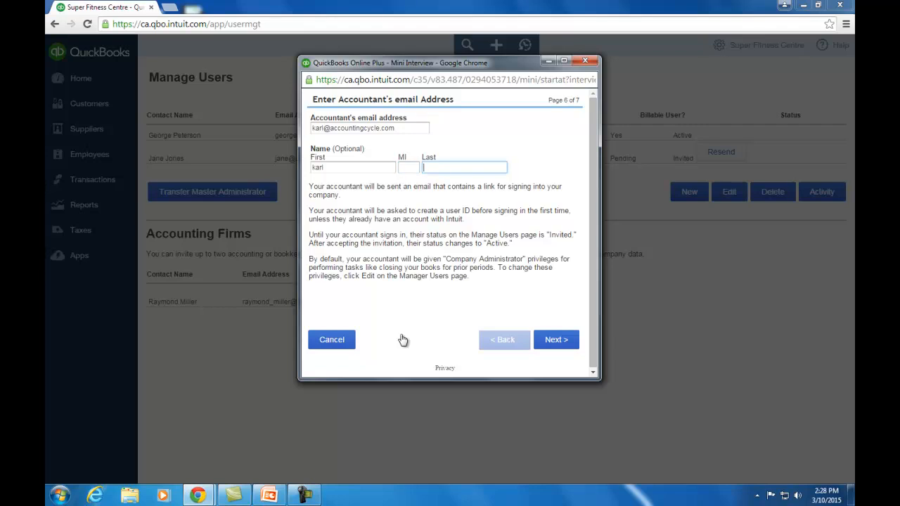
left_click(554, 341)
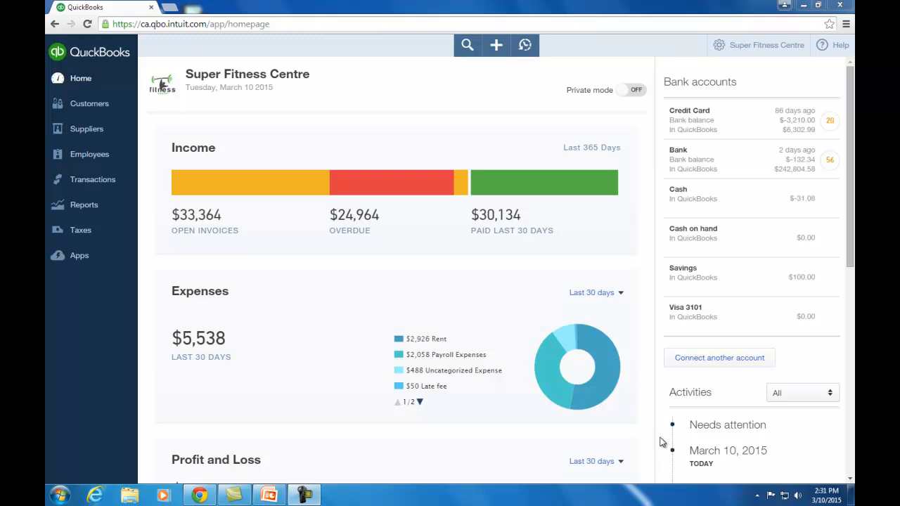
Start a new Royal Bank connection, abandon it, and open the Credit Card account's 20 new transactions.
left_click(726, 359)
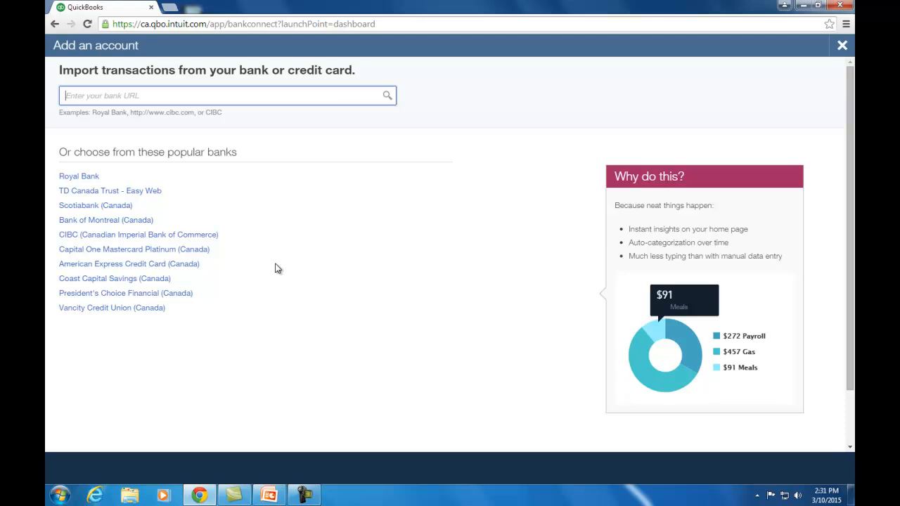
left_click(88, 178)
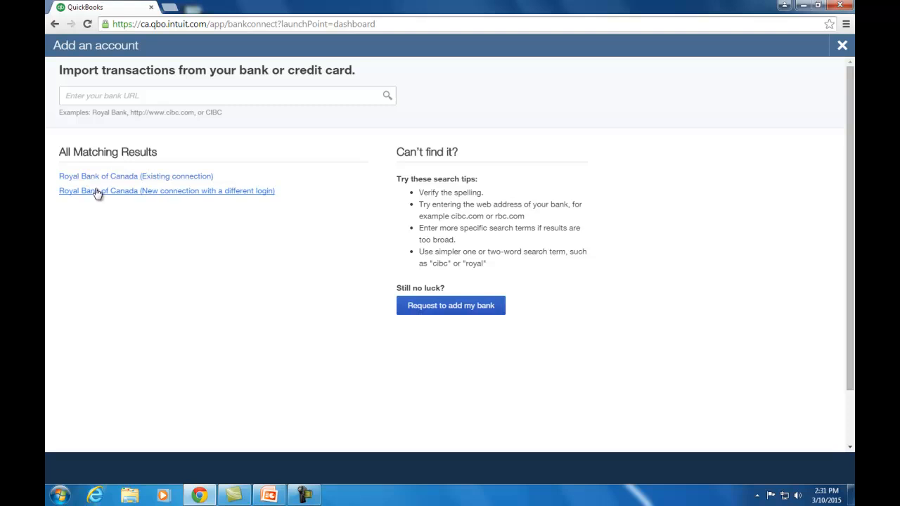
left_click(97, 192)
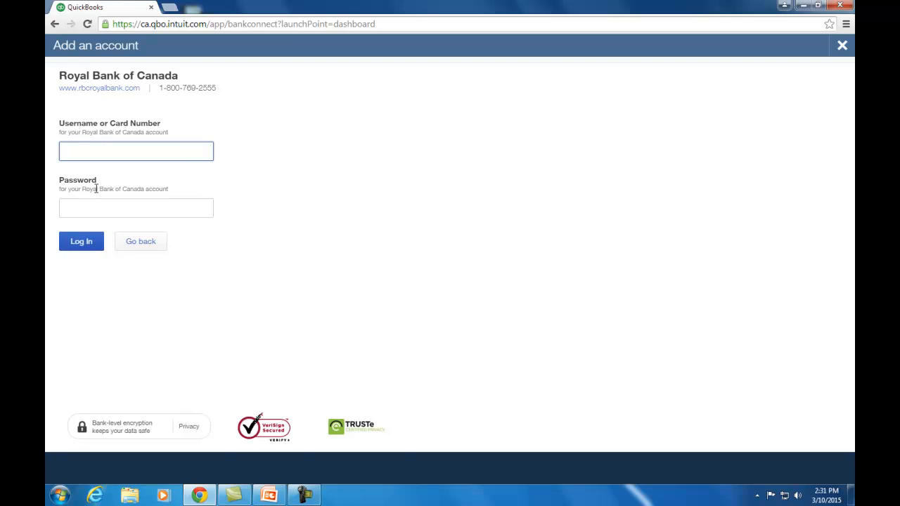
left_click(841, 48)
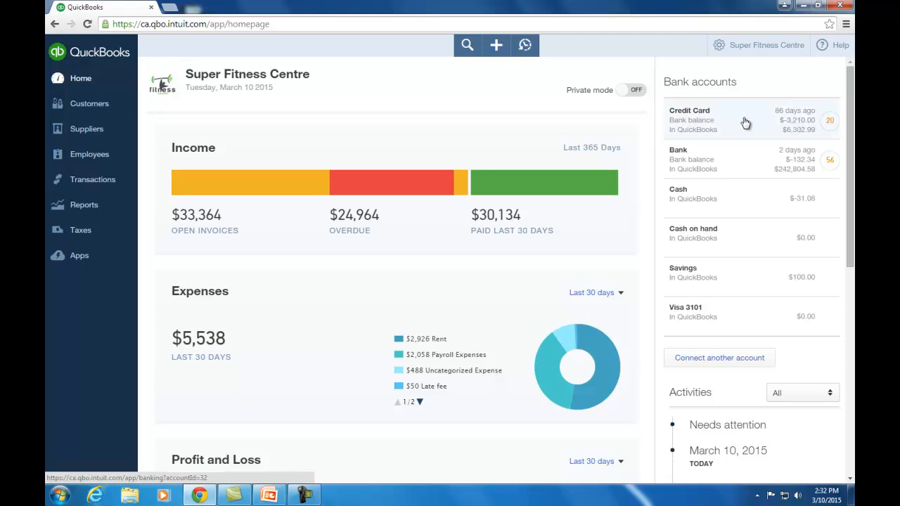
left_click(831, 124)
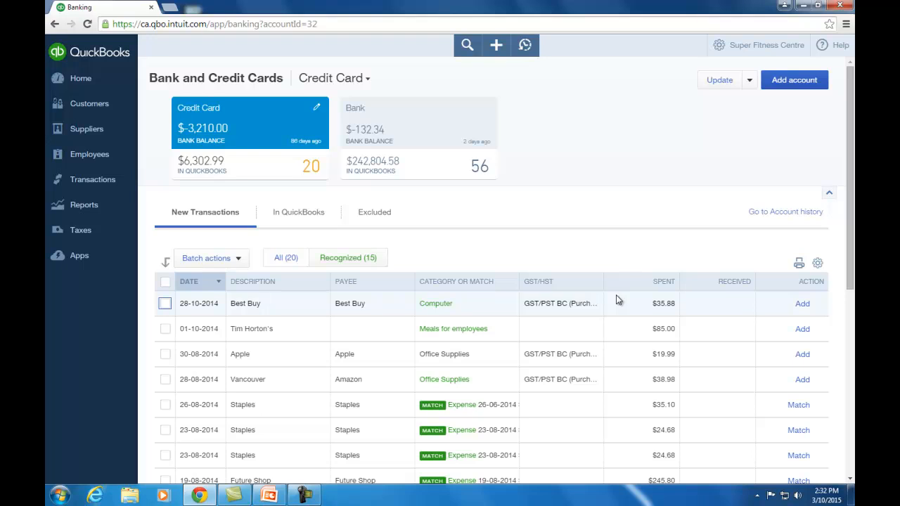
Match the 26-08-2014 and 23-08-2014 Staples charges and the $245.80 Future Shop charge to existing expenses.
scroll(616, 300, "down", 1)
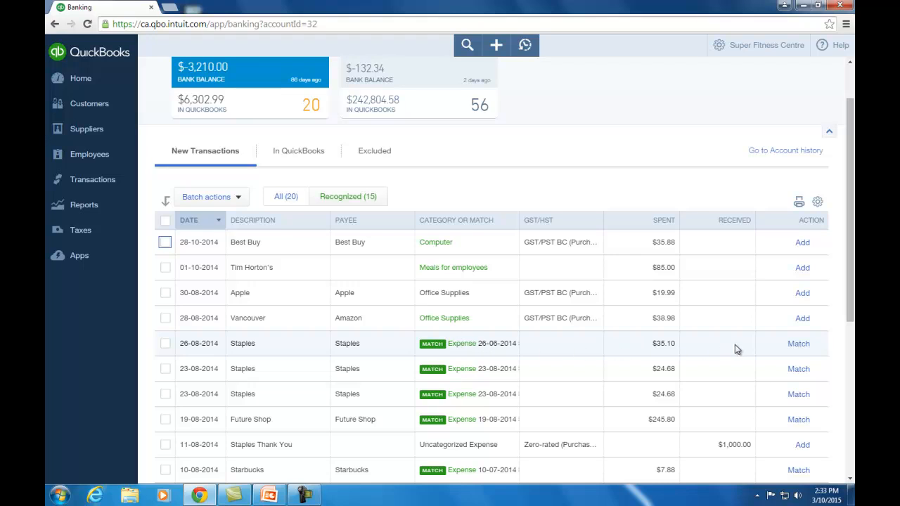
left_click(799, 344)
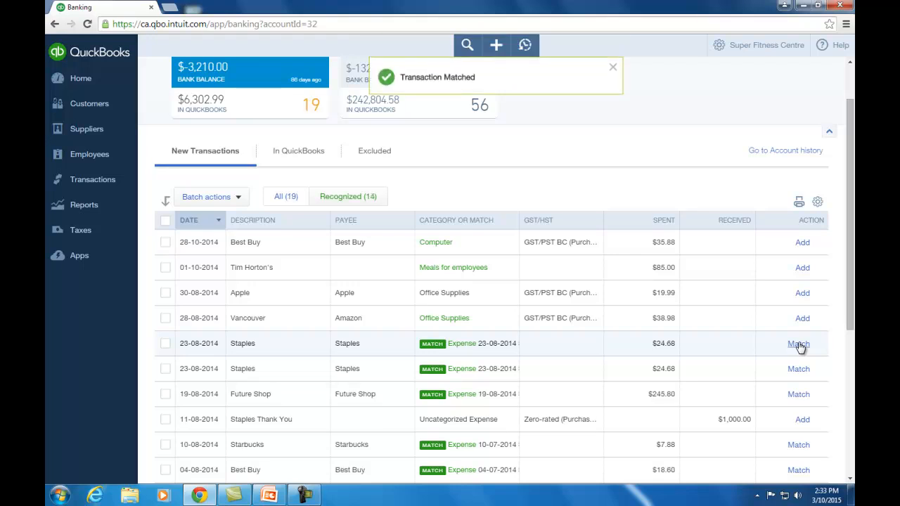
left_click(800, 344)
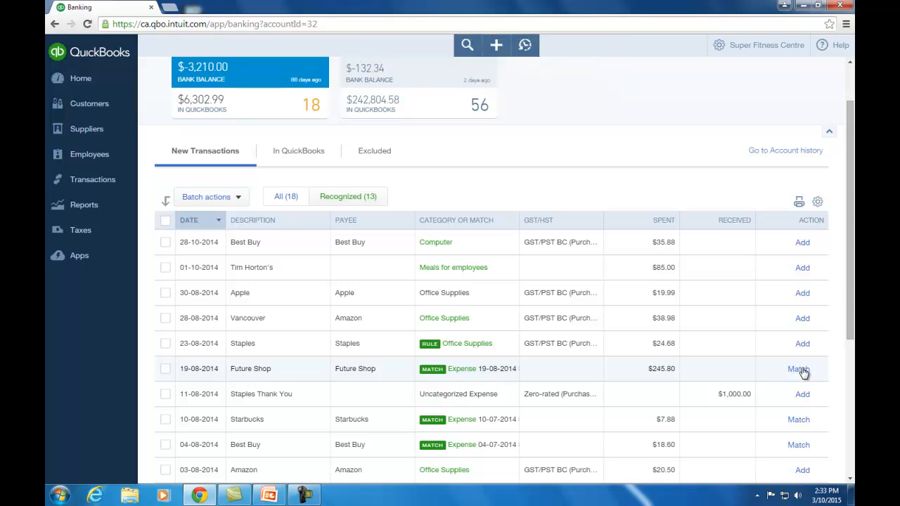
left_click(799, 369)
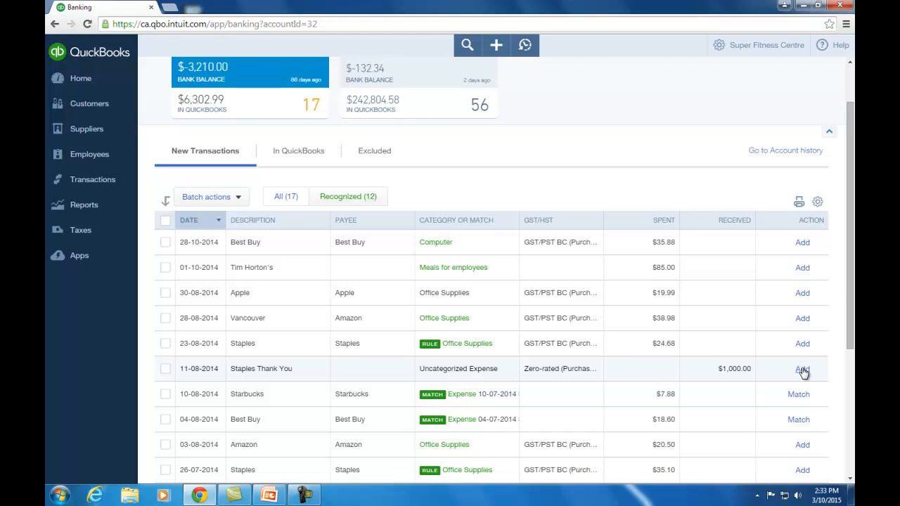
scroll(793, 288, "up", 2)
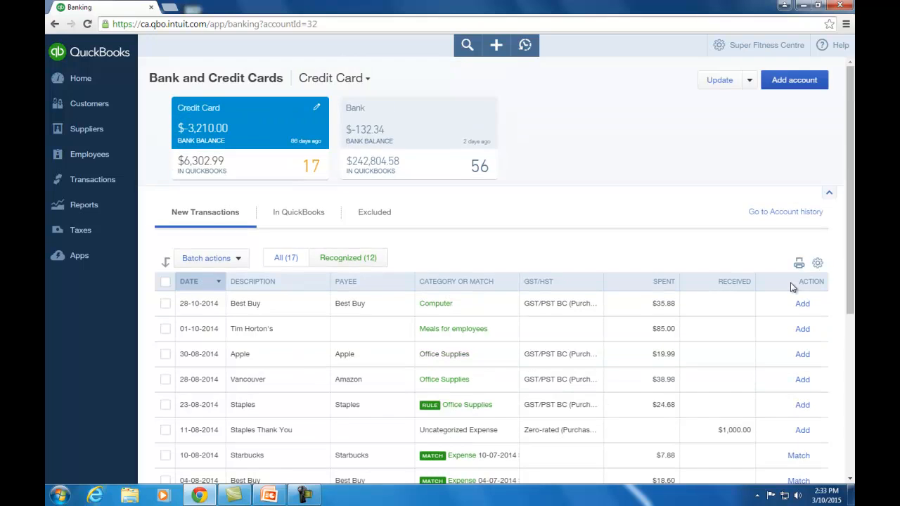
left_click(750, 81)
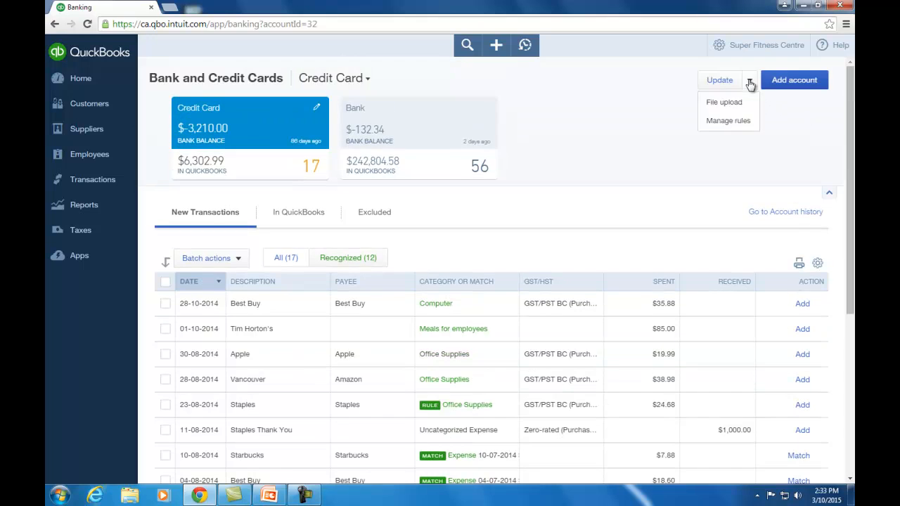
Re-save the Office Supplies rule from Manage rules, then go back to Bank and Credit Cards.
left_click(737, 125)
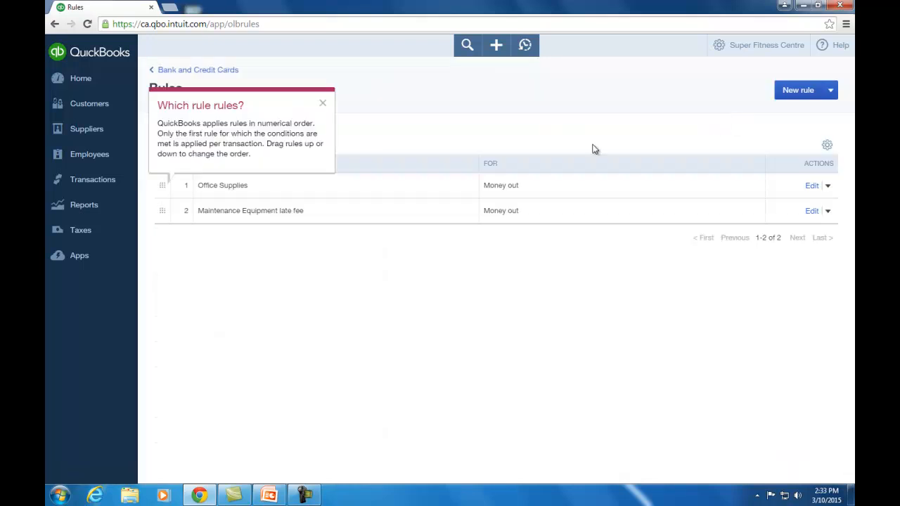
left_click(537, 189)
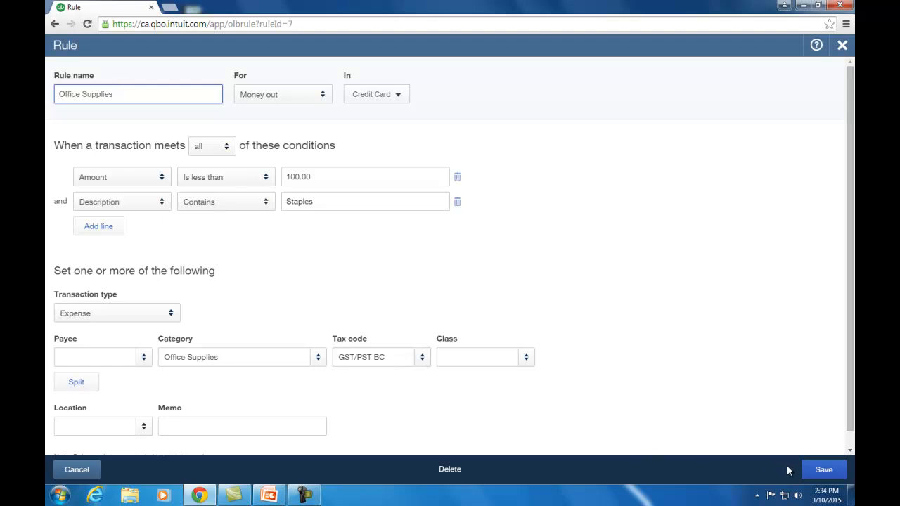
left_click(826, 476)
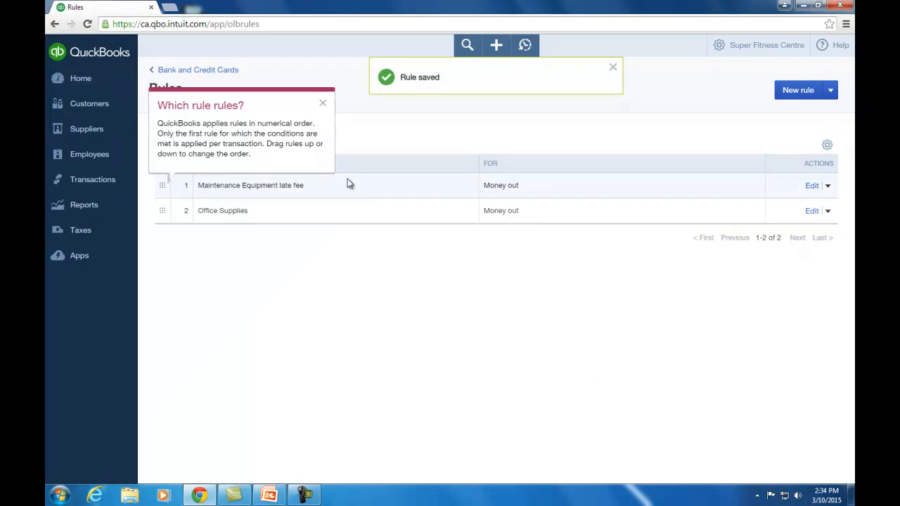
left_click(211, 70)
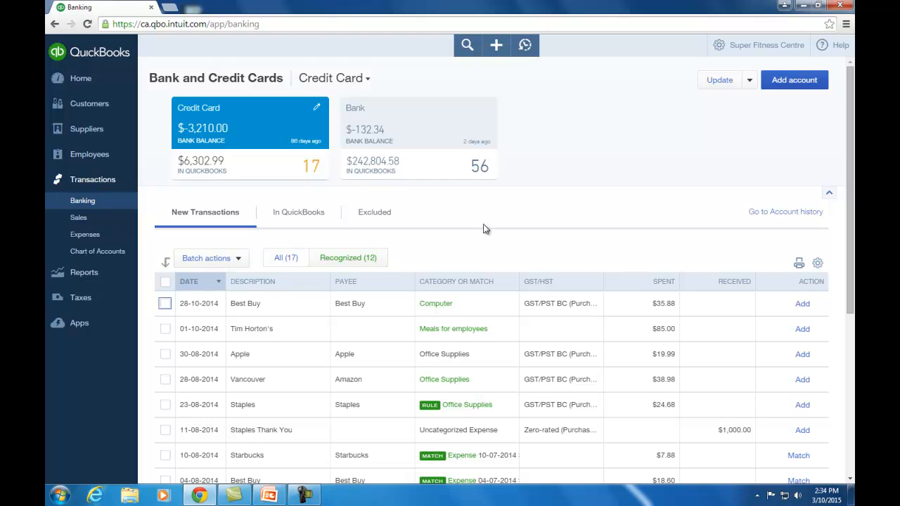
Add the $24.68 Staples charge and the $35.88 Best Buy charge under Computer.
scroll(571, 341, "down", 1)
scroll(571, 341, "down", 3)
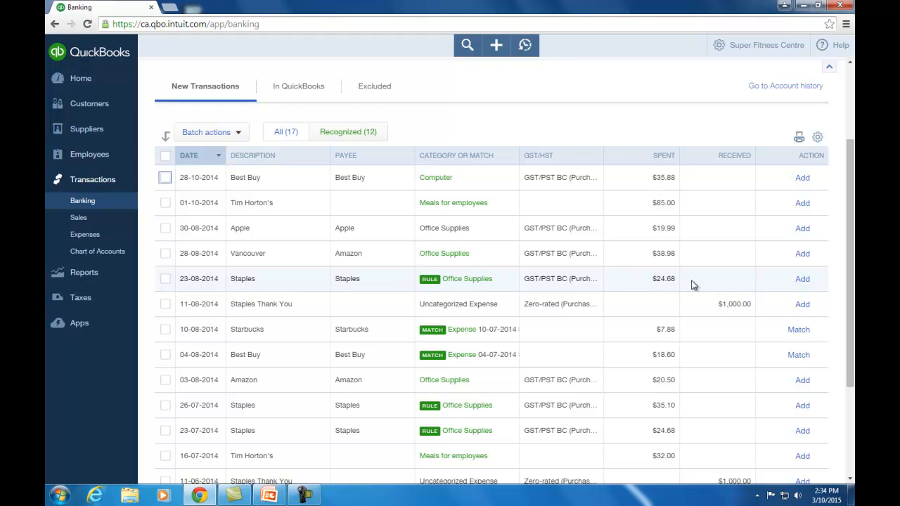
left_click(806, 281)
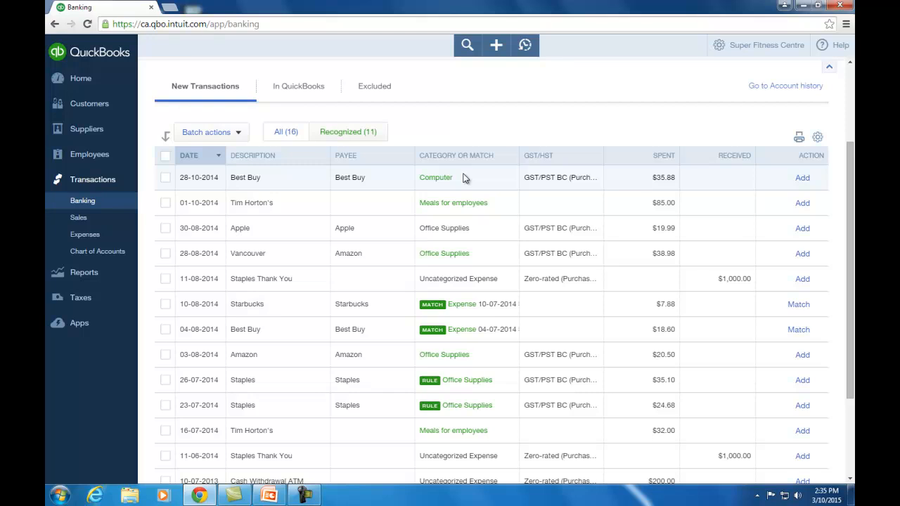
left_click(801, 178)
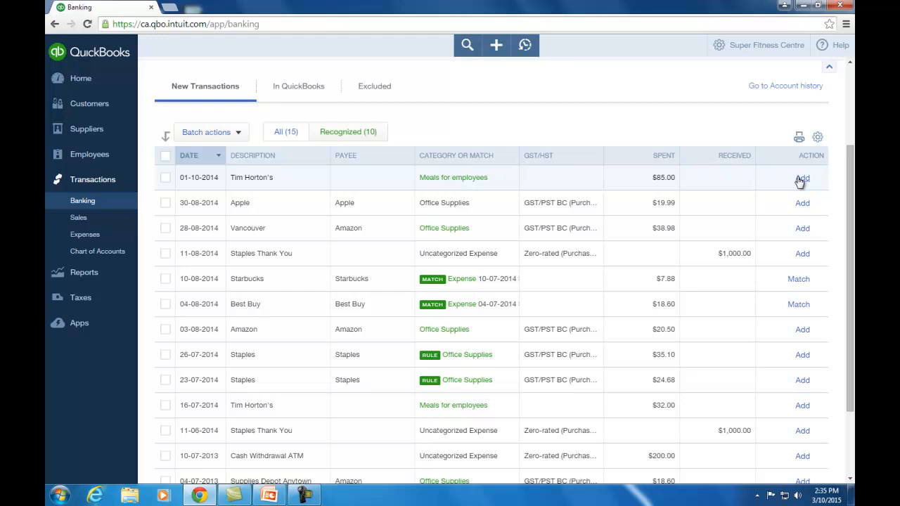
Categorise the $85.00 Tim Horton's charge as Meals & Entertainment and add it.
left_click(501, 181)
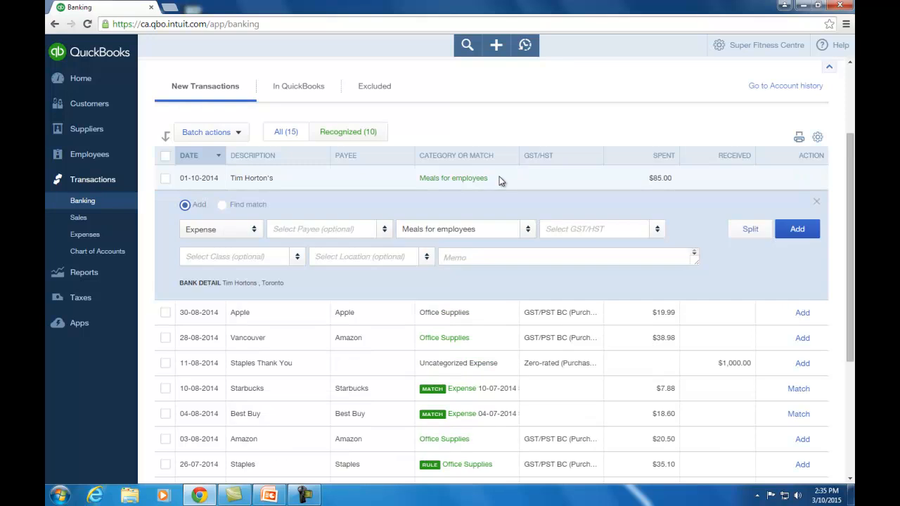
left_click(528, 229)
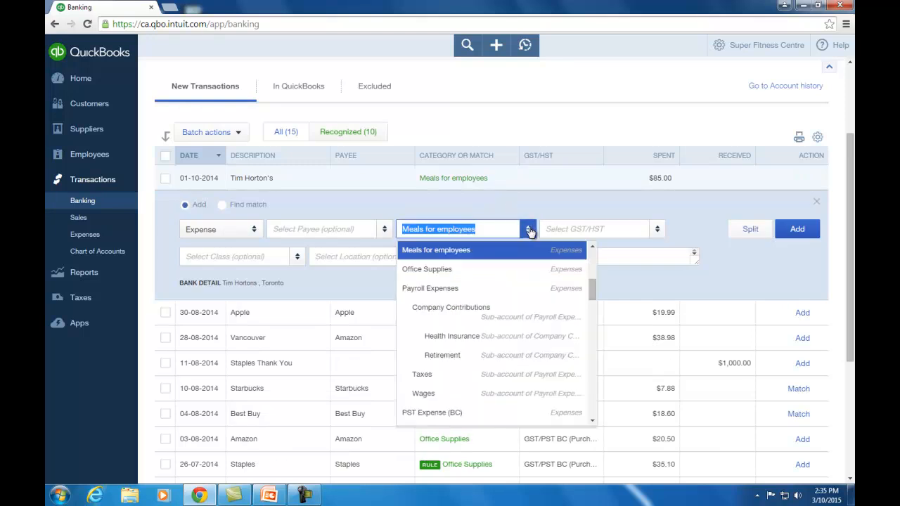
type("meal")
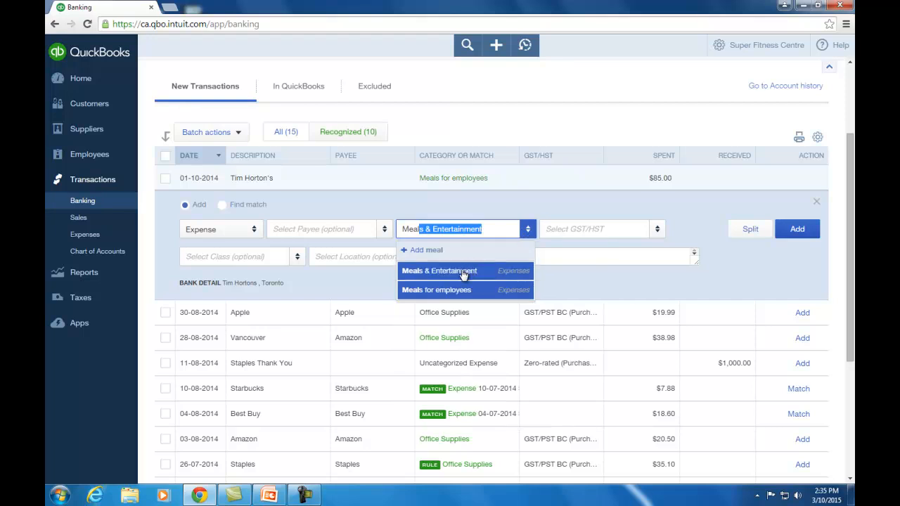
left_click(464, 273)
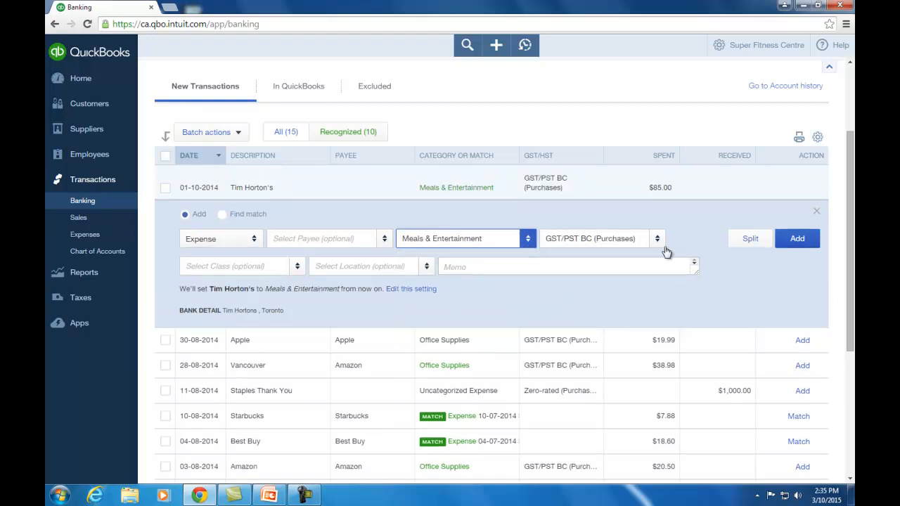
left_click(799, 240)
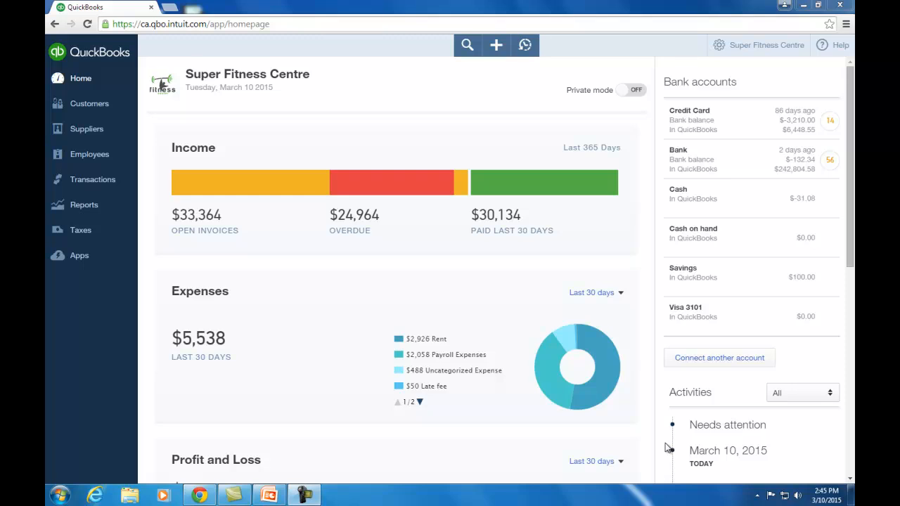
Create a new blank invoice, number 1073, dated 01-10-2014 with Net 30 terms.
left_click(495, 45)
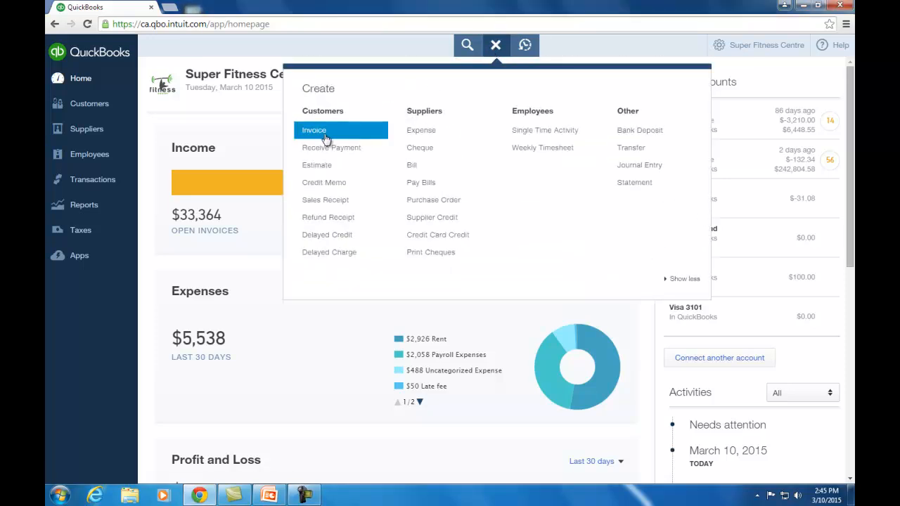
left_click(326, 136)
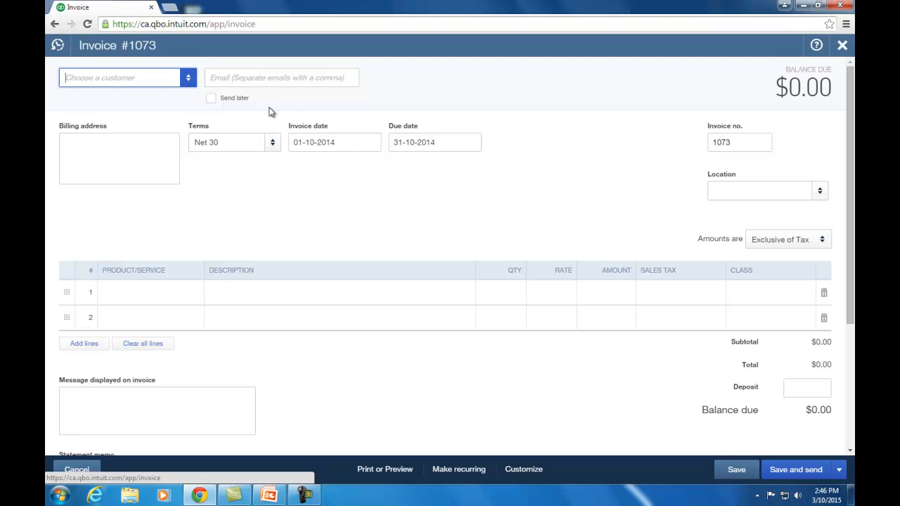
Choose the customer and bill 5 Personal Training sessions on line 1.
left_click(188, 79)
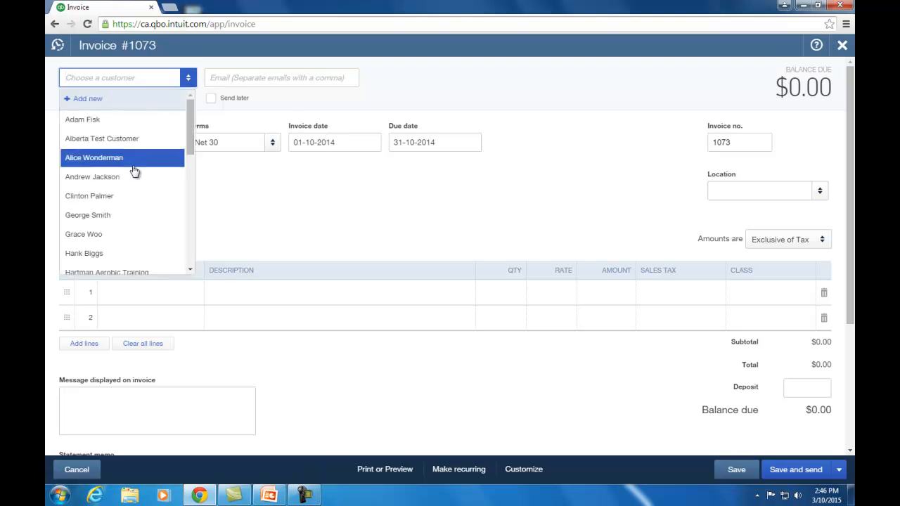
left_click(117, 234)
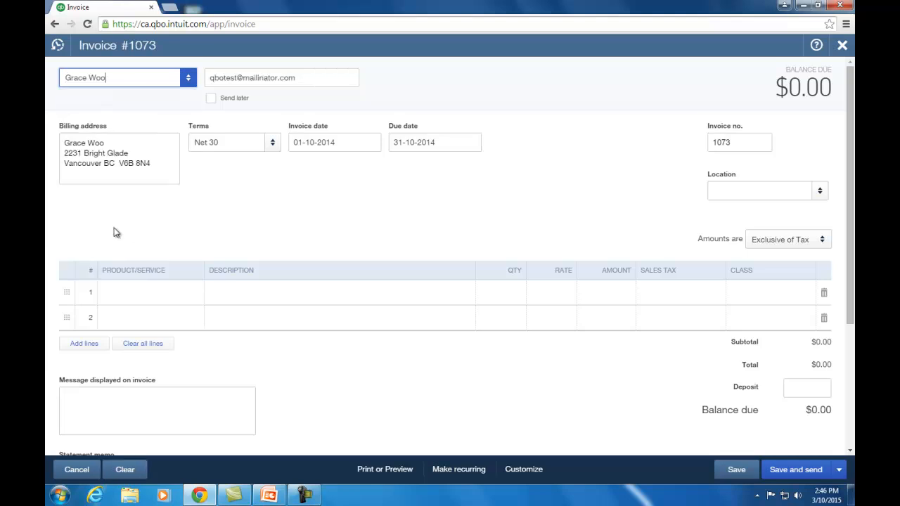
key("Tab")
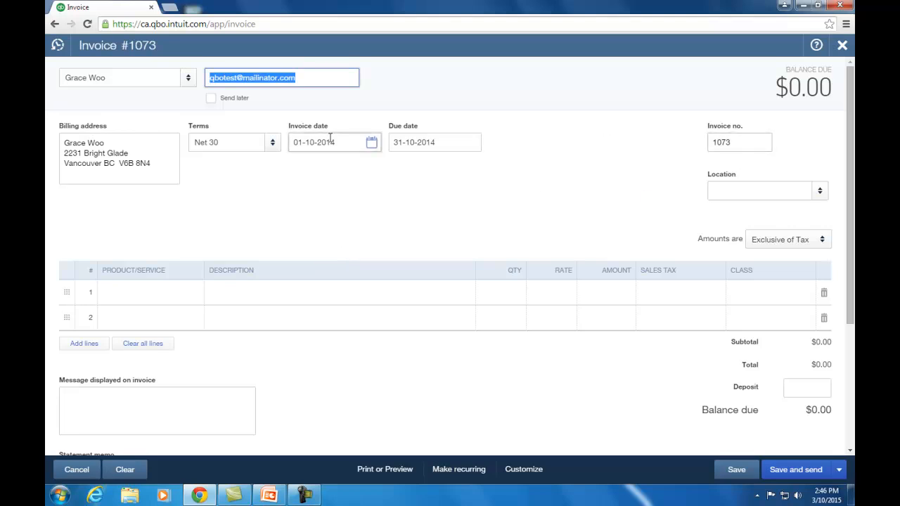
left_click(198, 299)
left_click(194, 294)
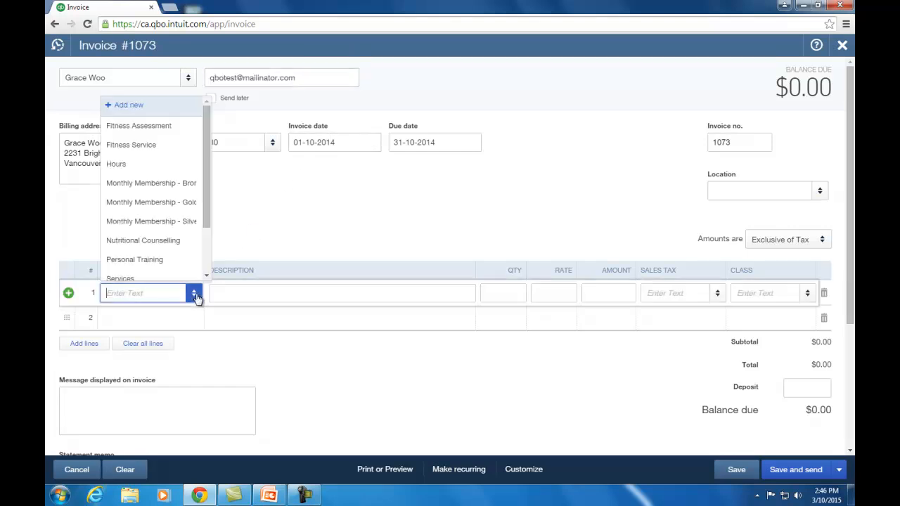
left_click(169, 261)
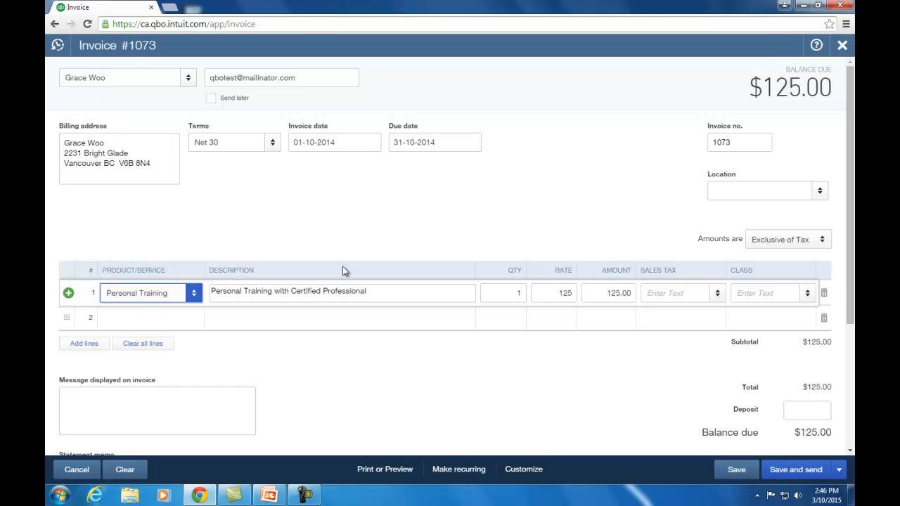
double_click(518, 292)
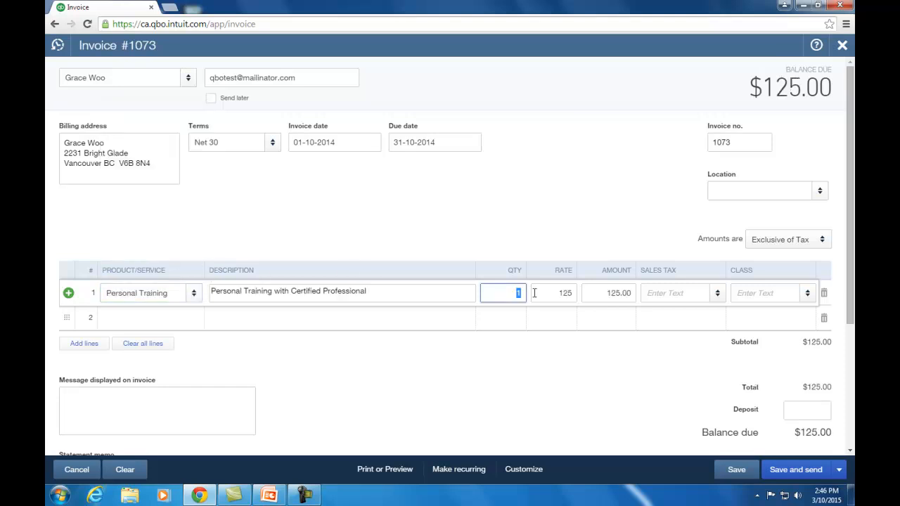
type("5")
key("Tab")
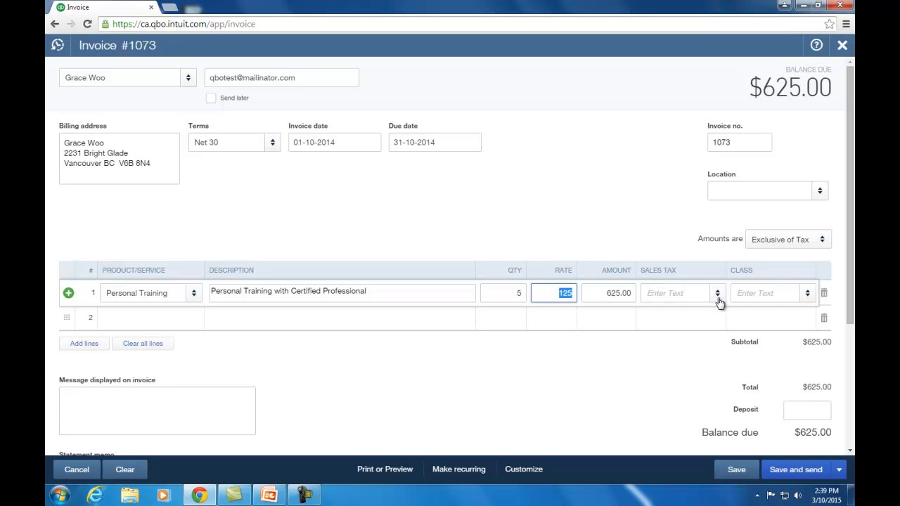
Apply GST/PST BC sales tax to the Personal Training line, totalling $700.00.
left_click(718, 298)
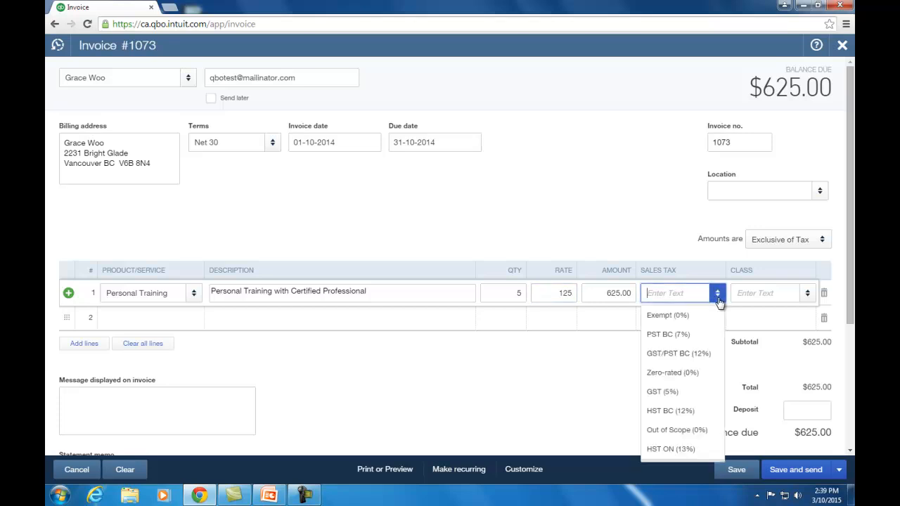
left_click(686, 353)
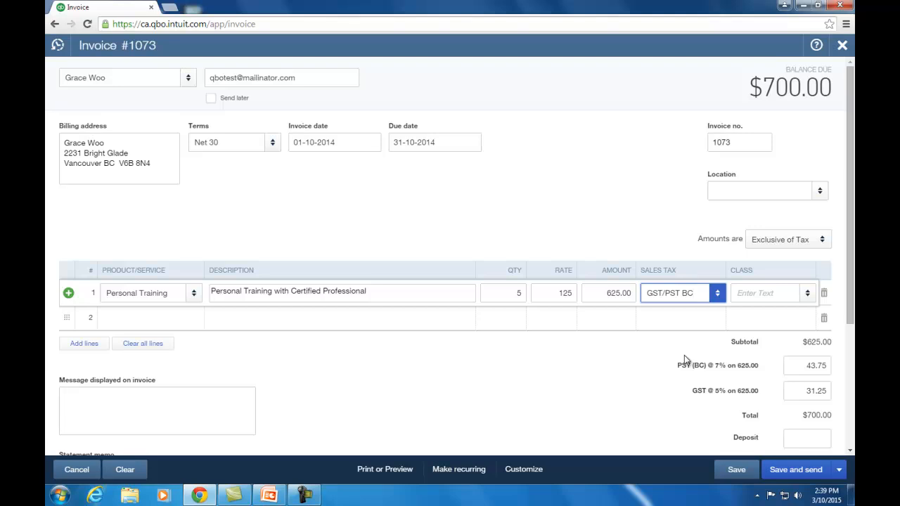
key("Tab")
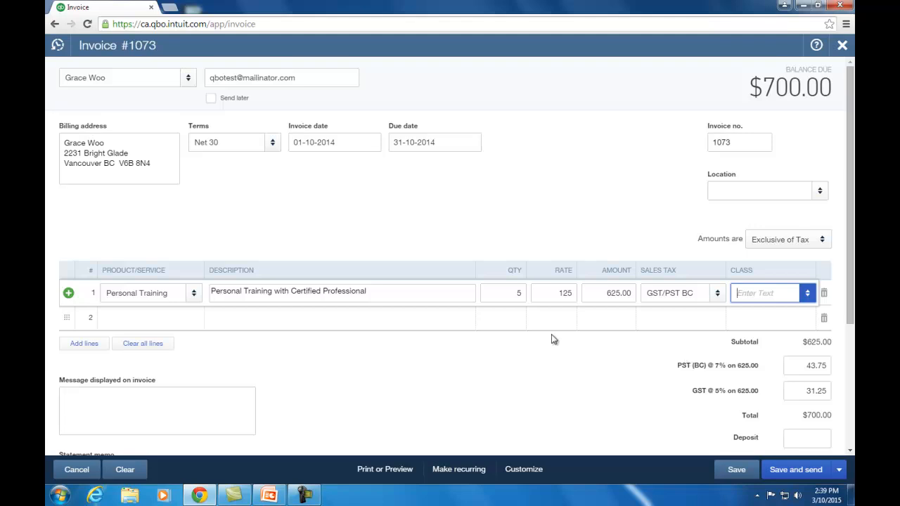
scroll(552, 336, "down", 2)
scroll(552, 338, "down", 2)
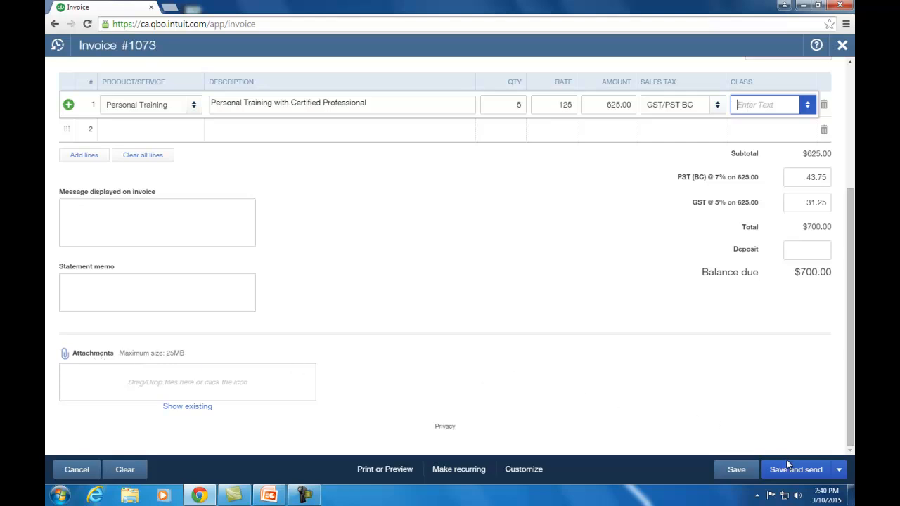
Save and close invoice 1073, confirming past the filed tax return warning.
left_click(844, 475)
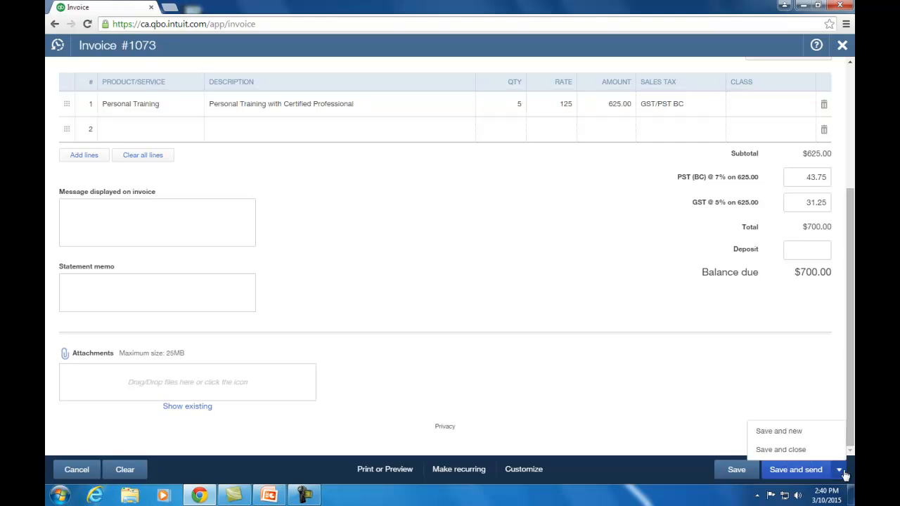
left_click(808, 450)
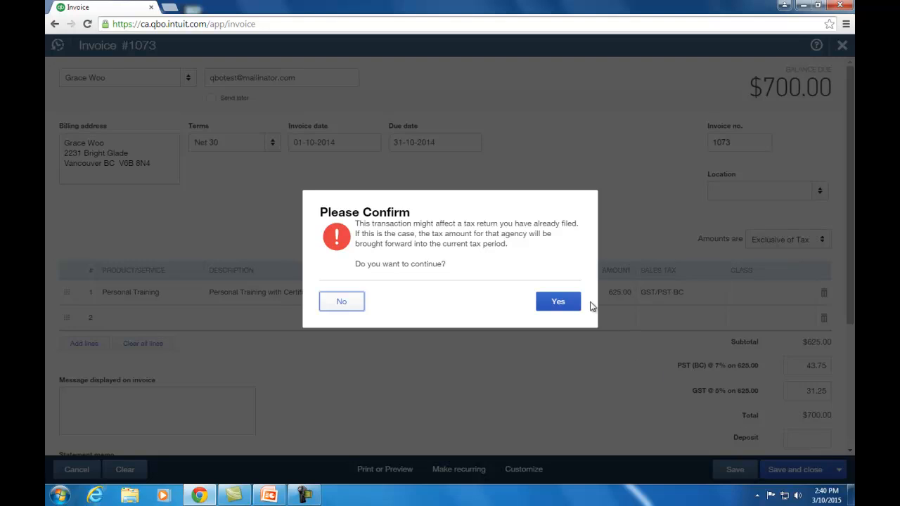
left_click(558, 302)
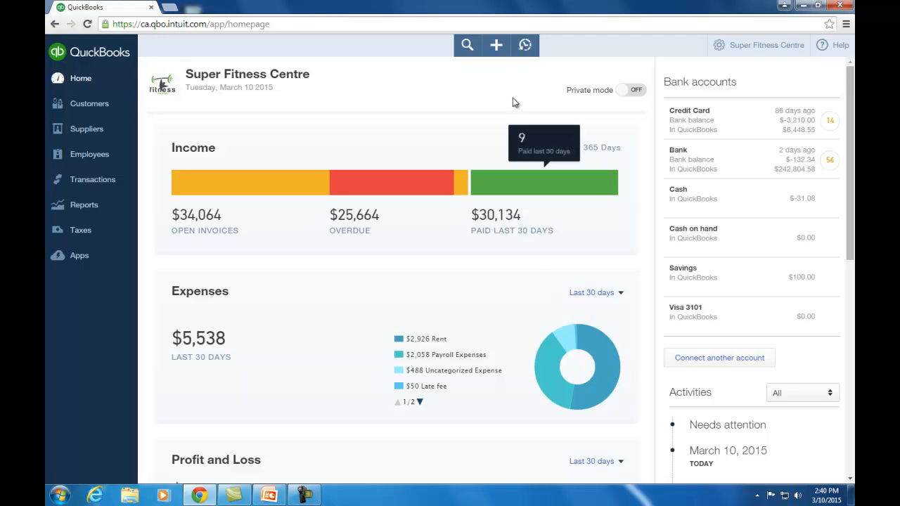
Start a received payment from the invoice's customer with Cheque as payment method.
left_click(496, 46)
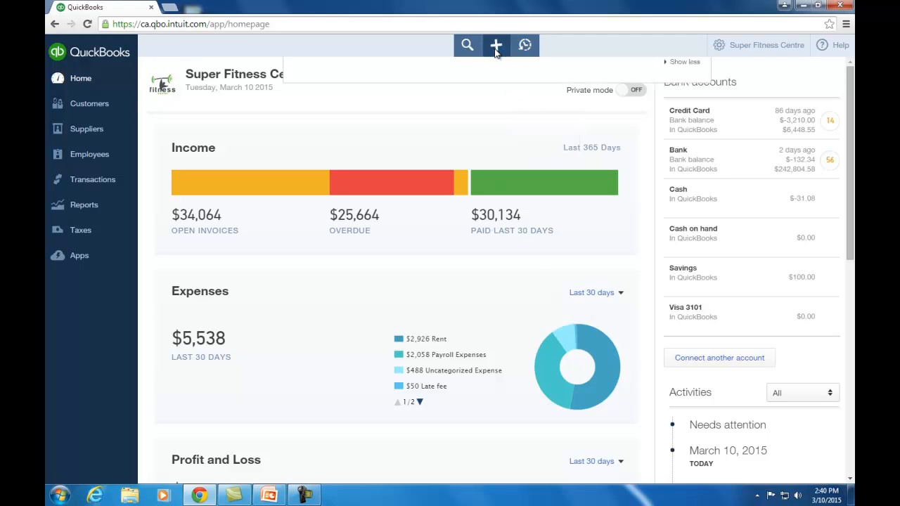
left_click(362, 150)
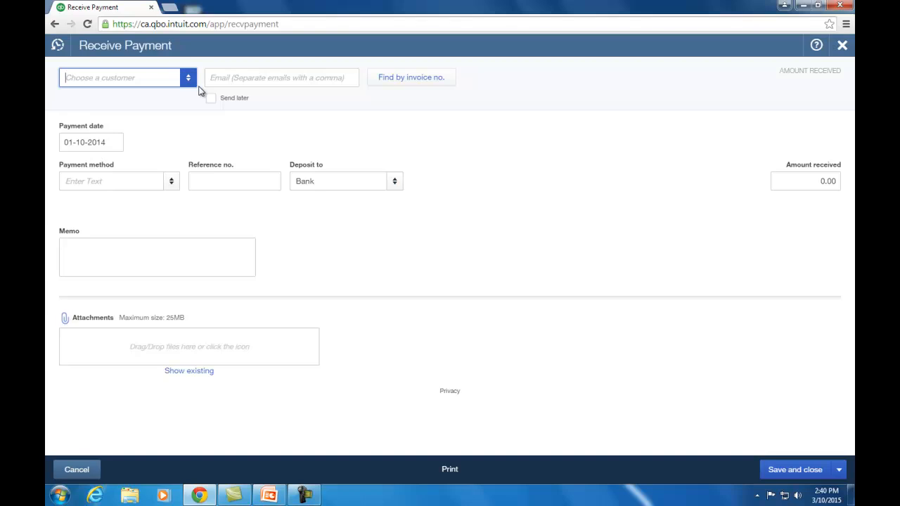
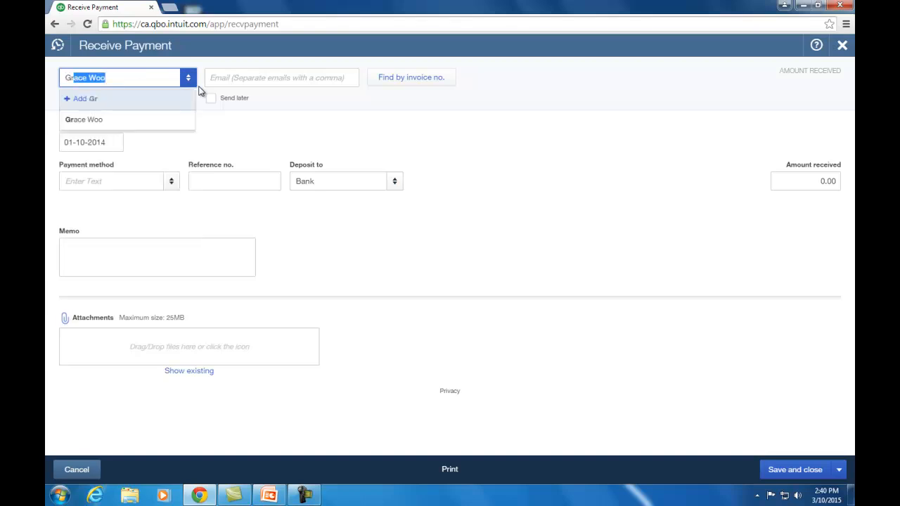
key("Tab")
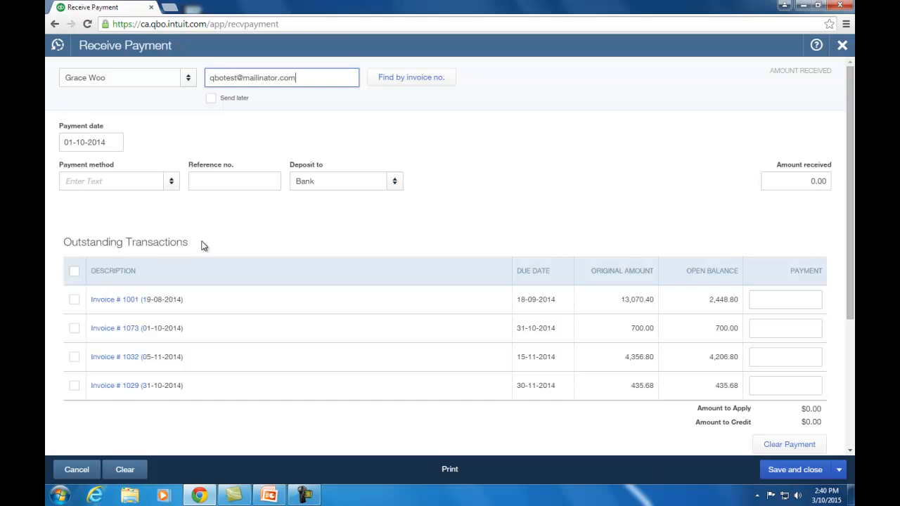
left_click(172, 183)
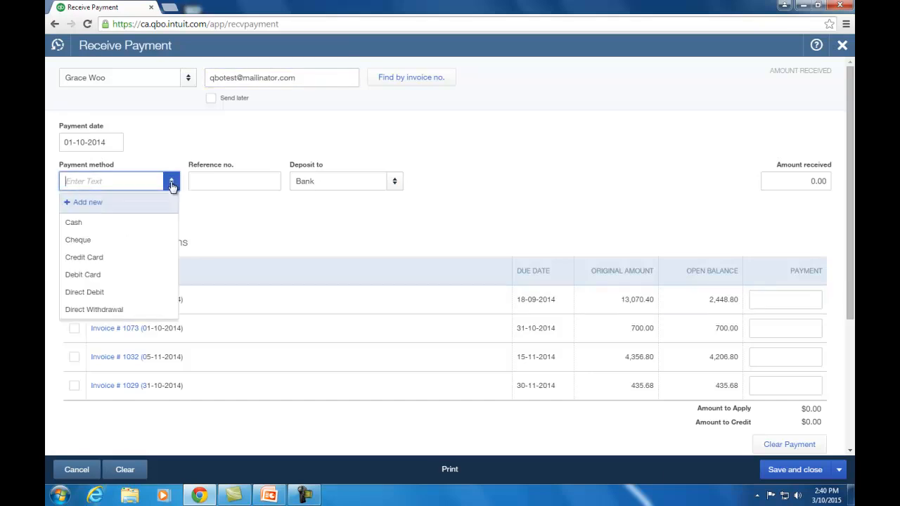
left_click(112, 241)
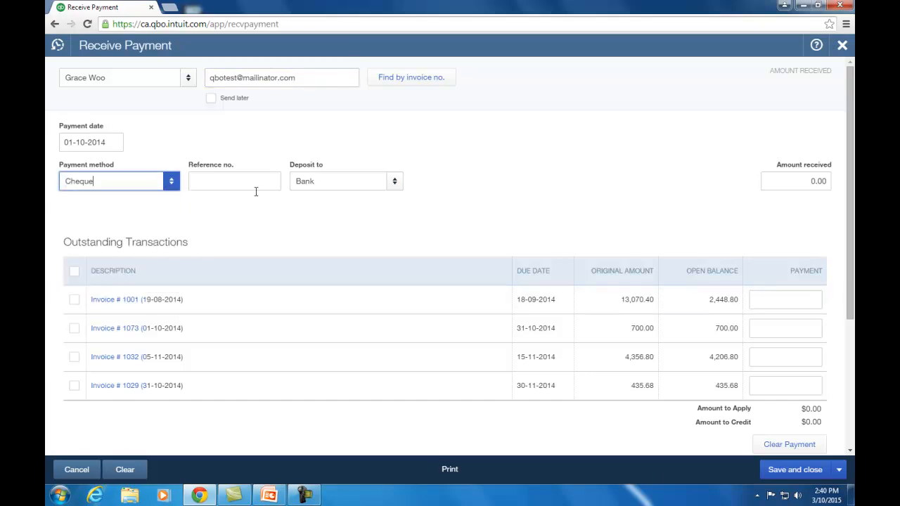
Enter reference 3456 and $13,070.40 received across her open invoices, then save.
left_click(257, 184)
type("3456")
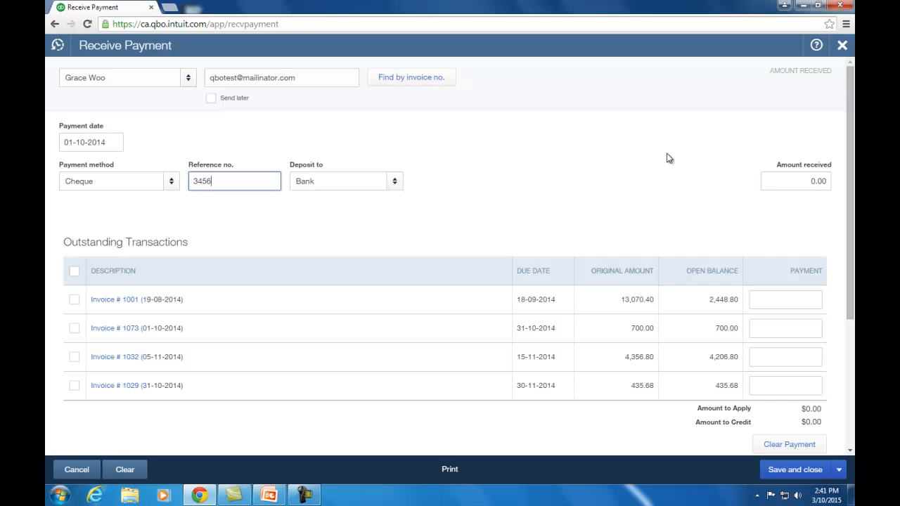
left_click_drag(811, 181, 839, 183)
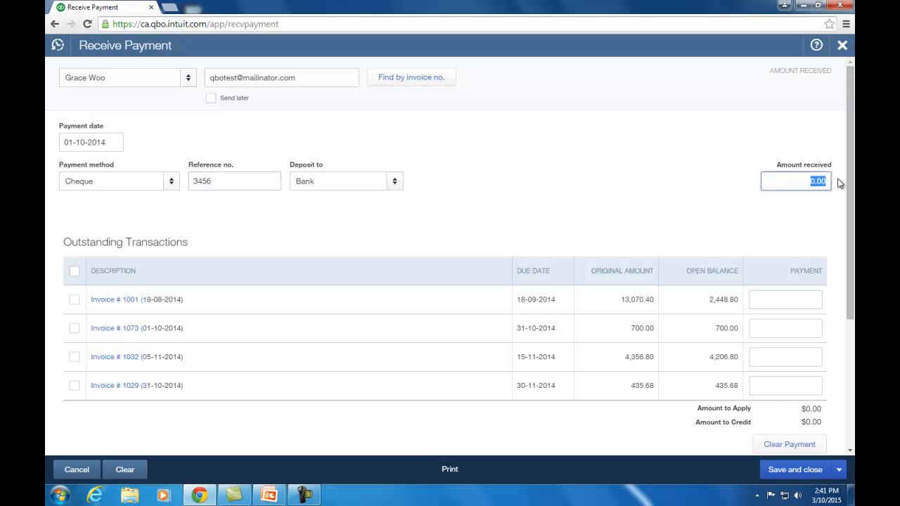
type("13070.4")
left_click(838, 182)
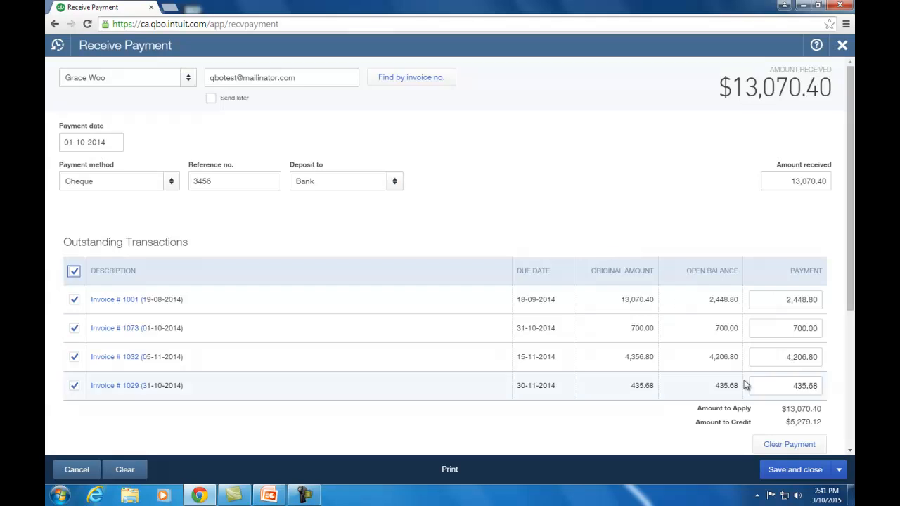
left_click(806, 474)
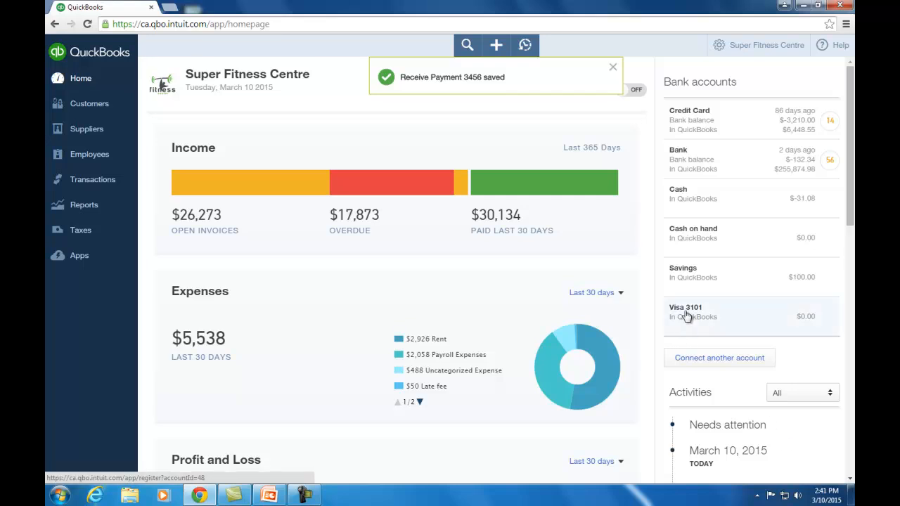
Create a bank deposit including the $54.88 sales receipt and save it.
left_click(497, 45)
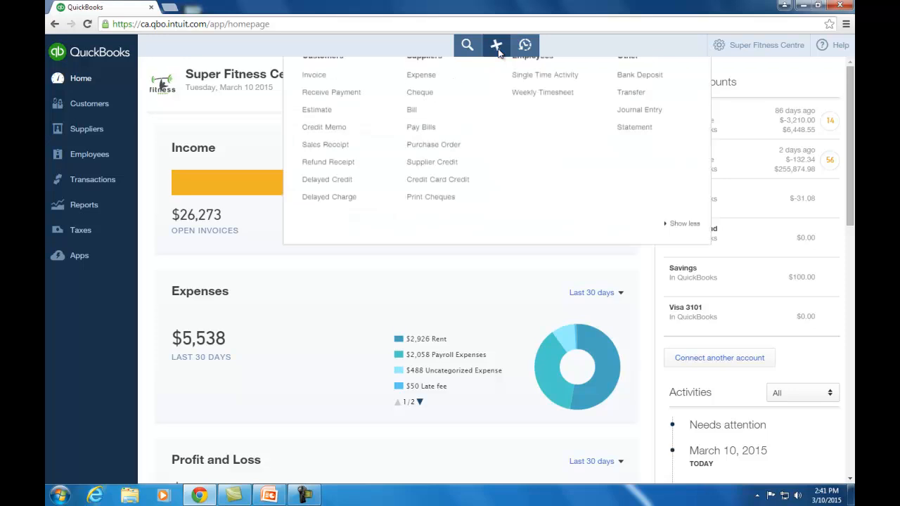
left_click(665, 133)
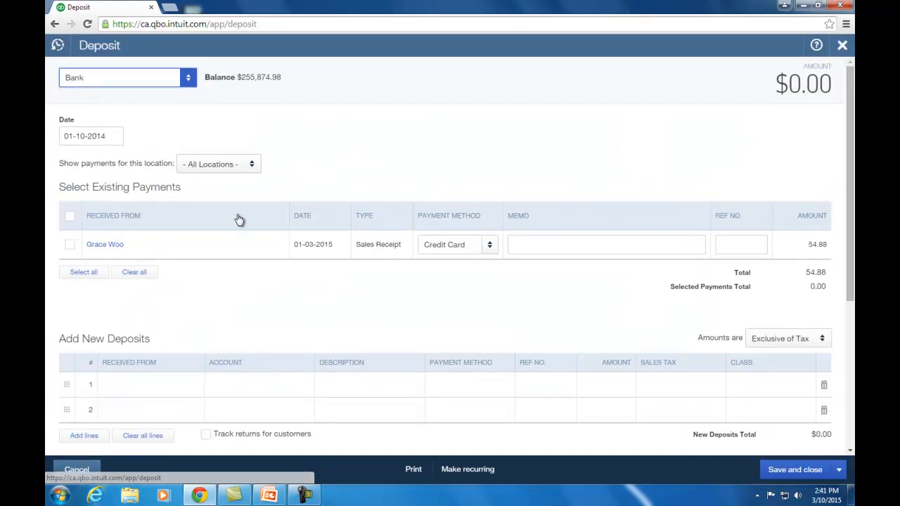
left_click(70, 244)
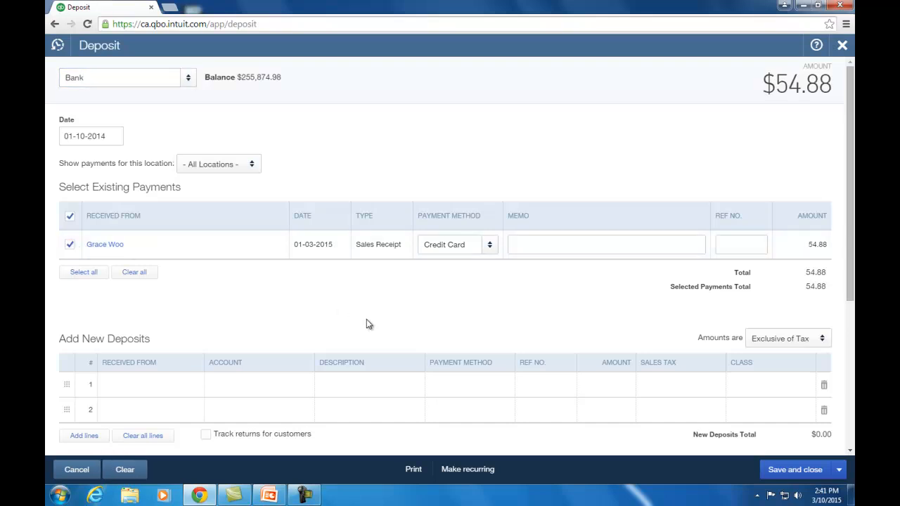
left_click(796, 469)
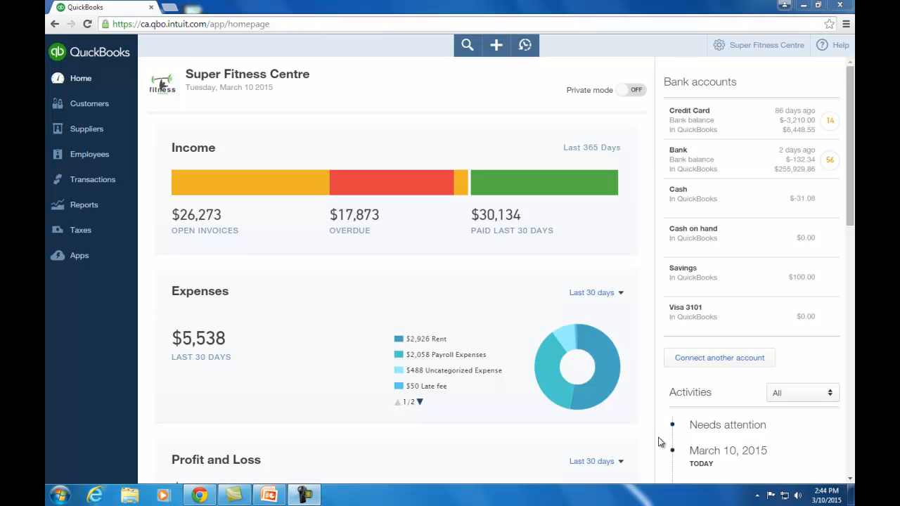
Start a new expense to Be Strong Personal Training, paid by Credit Card.
left_click(501, 55)
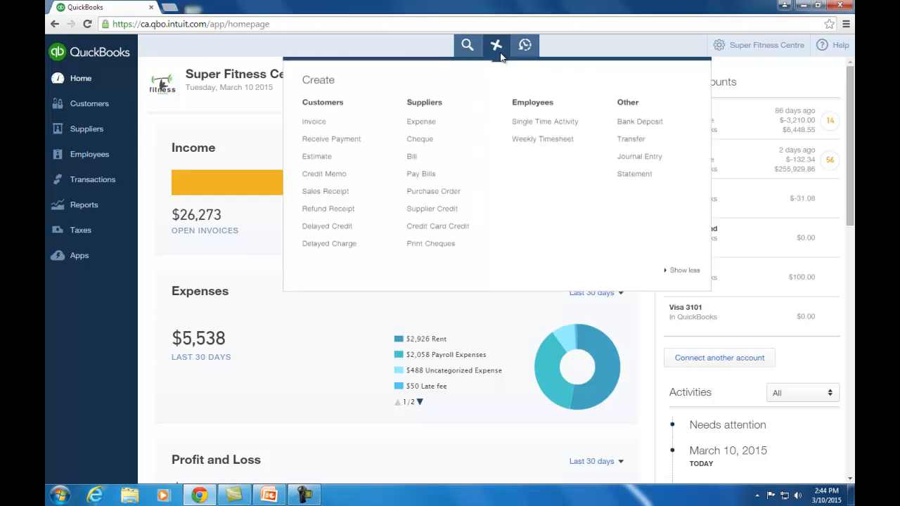
left_click(422, 134)
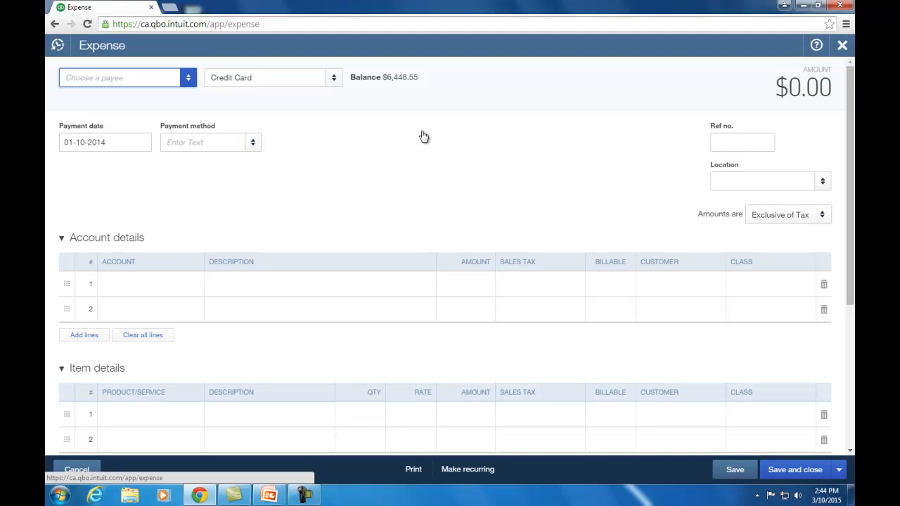
left_click(188, 81)
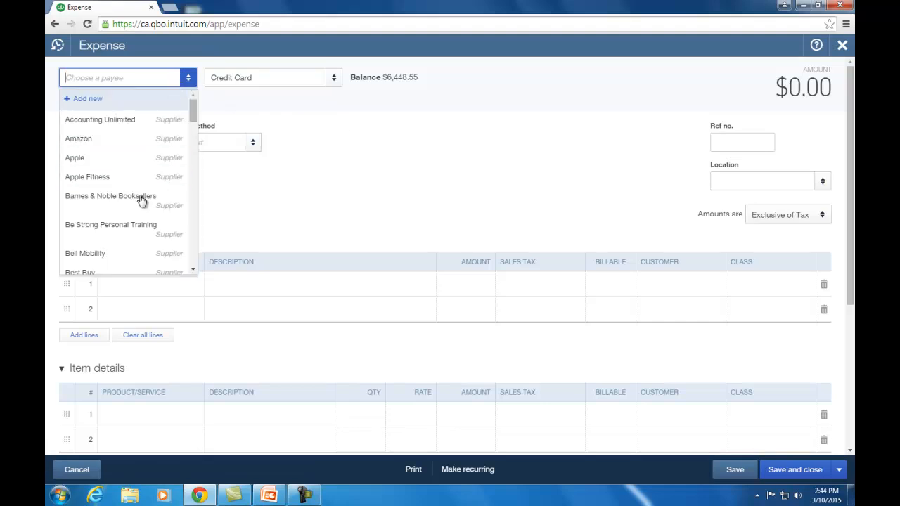
left_click(142, 225)
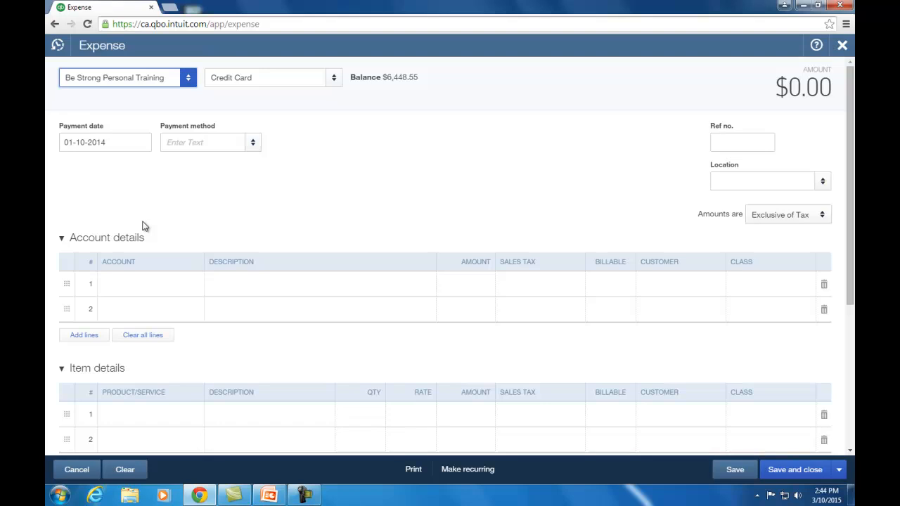
key("Tab")
key("Tab")
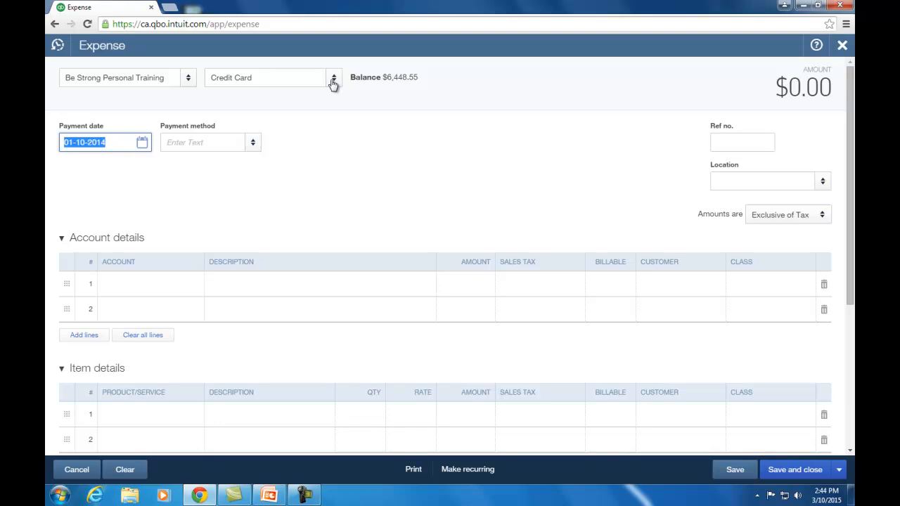
left_click(253, 142)
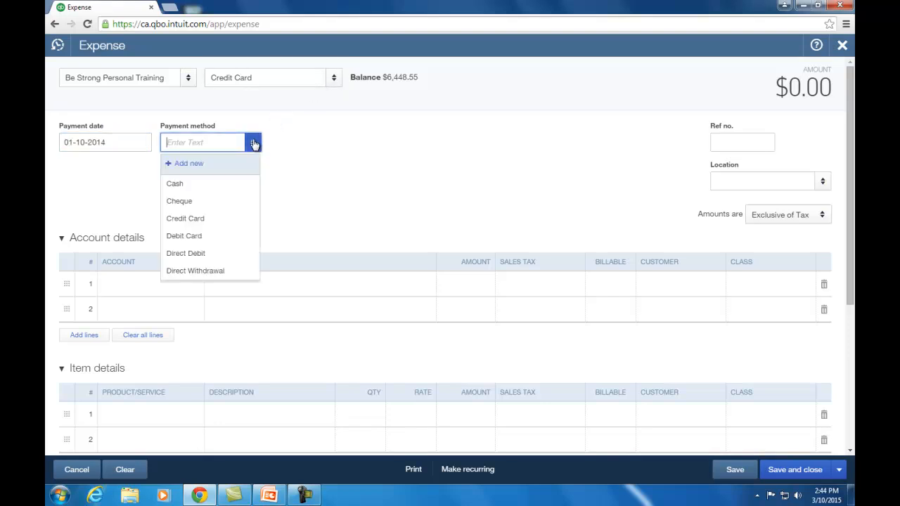
left_click(214, 221)
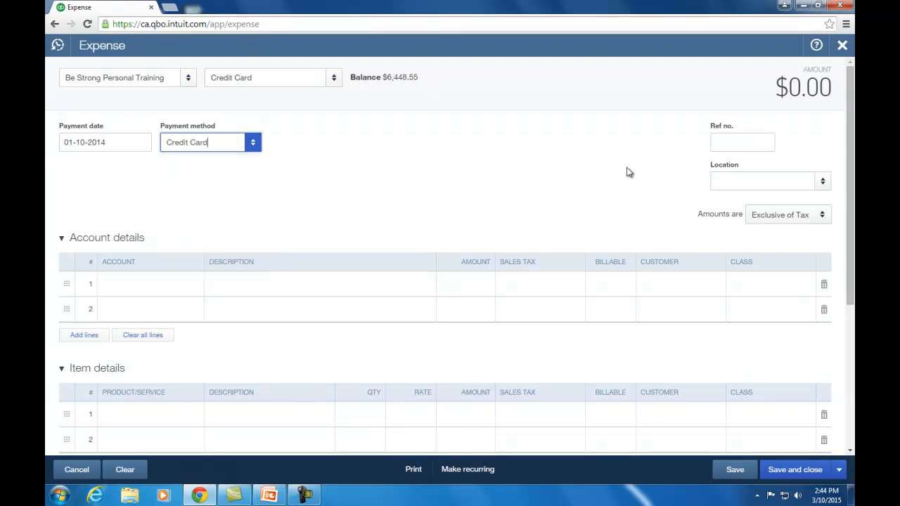
left_click(194, 287)
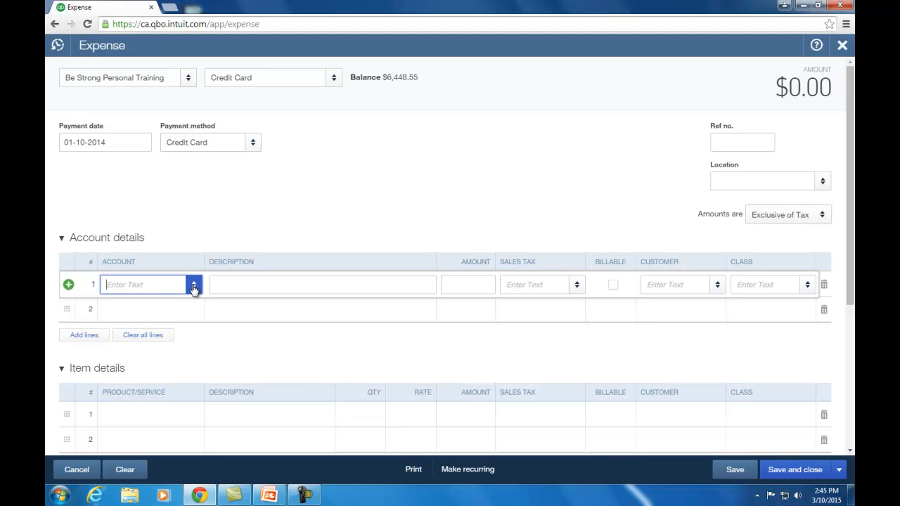
Add a Subcontractors line 'subcontracted training' for 1000, then save the $1,120.00 expense.
type("su")
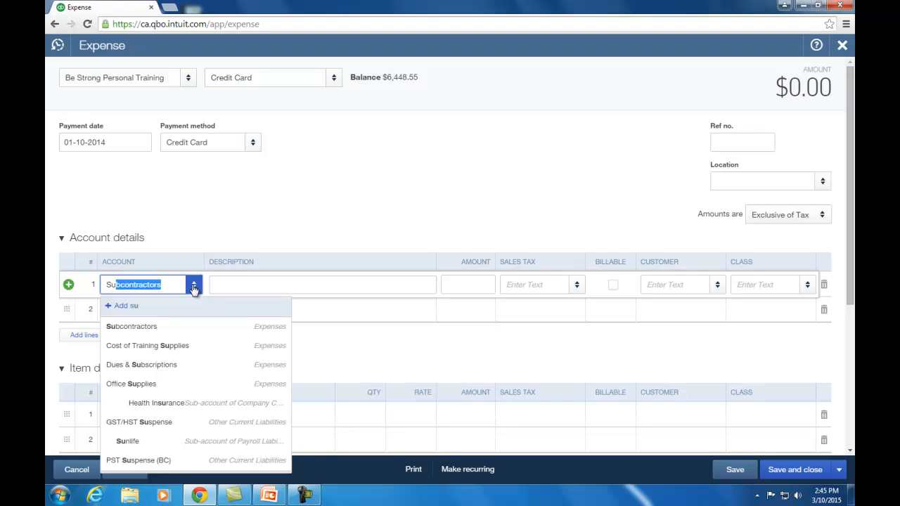
key("Tab")
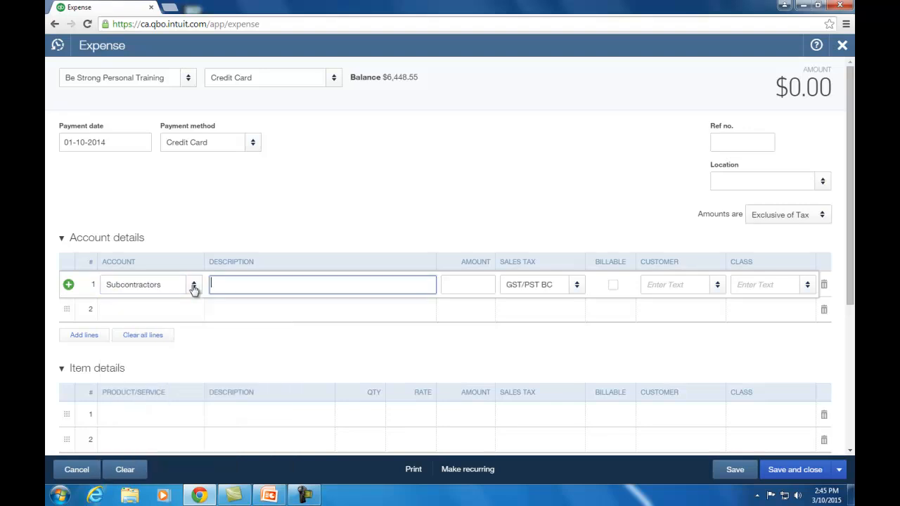
type("subcontracted training")
key("Tab")
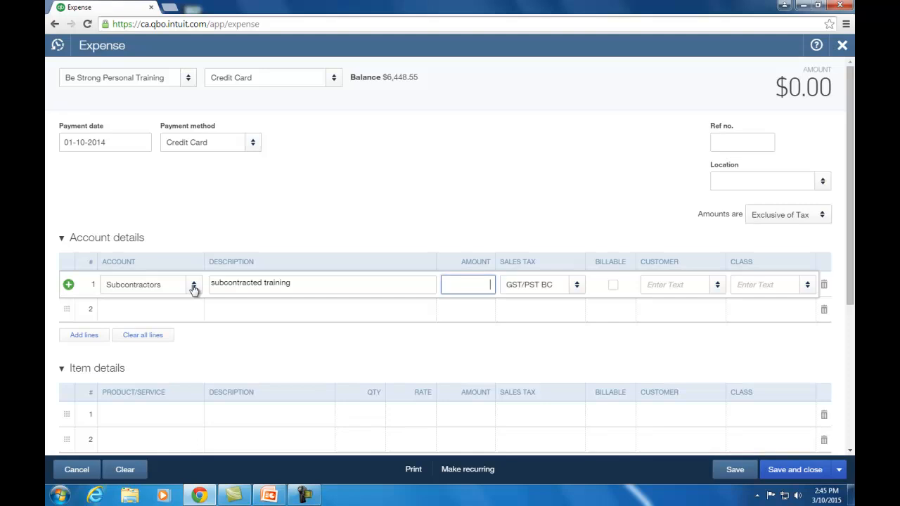
type("1000")
key("Tab")
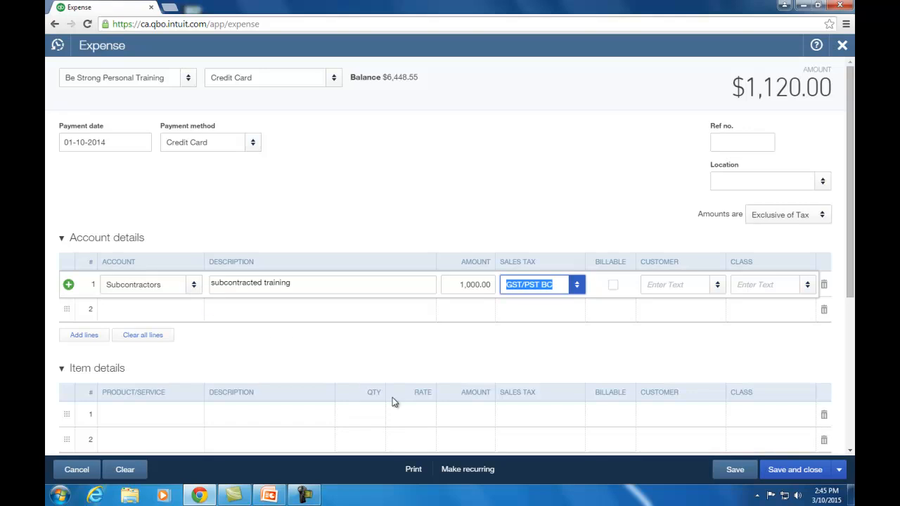
left_click(796, 474)
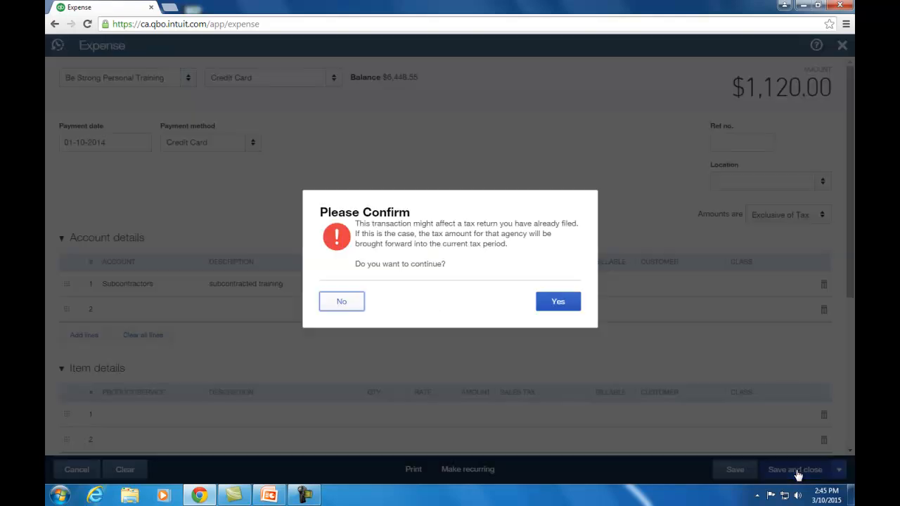
left_click(555, 301)
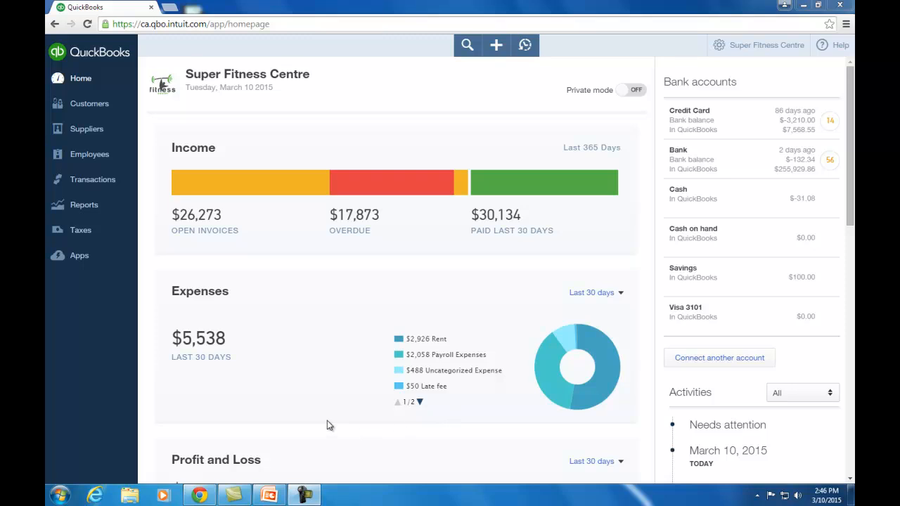
Run and review the Profit and Loss report, showing $27,358 net income.
left_click(99, 203)
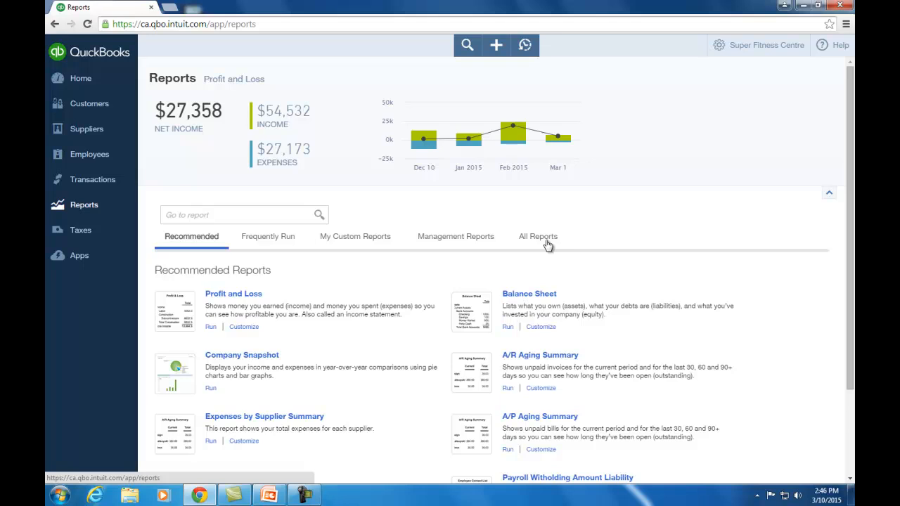
left_click(251, 299)
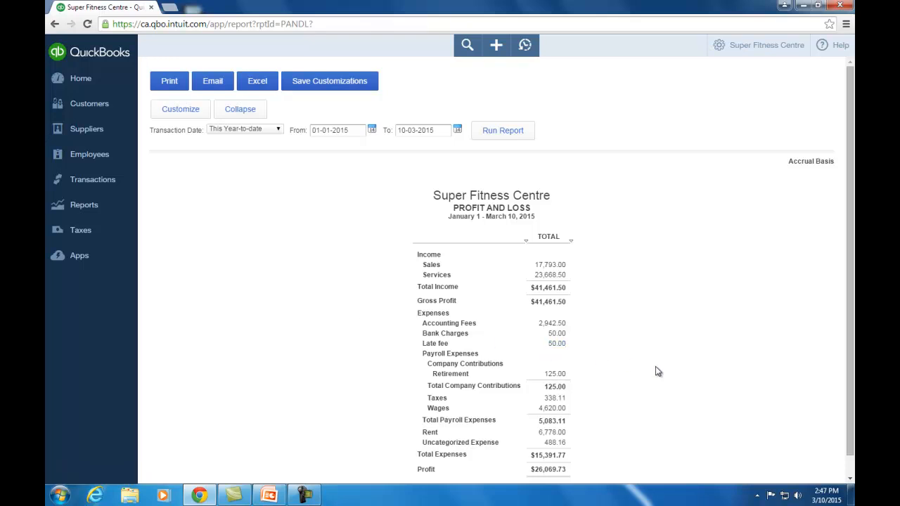
scroll(657, 371, "down", 1)
scroll(657, 371, "up", 1)
left_click(127, 211)
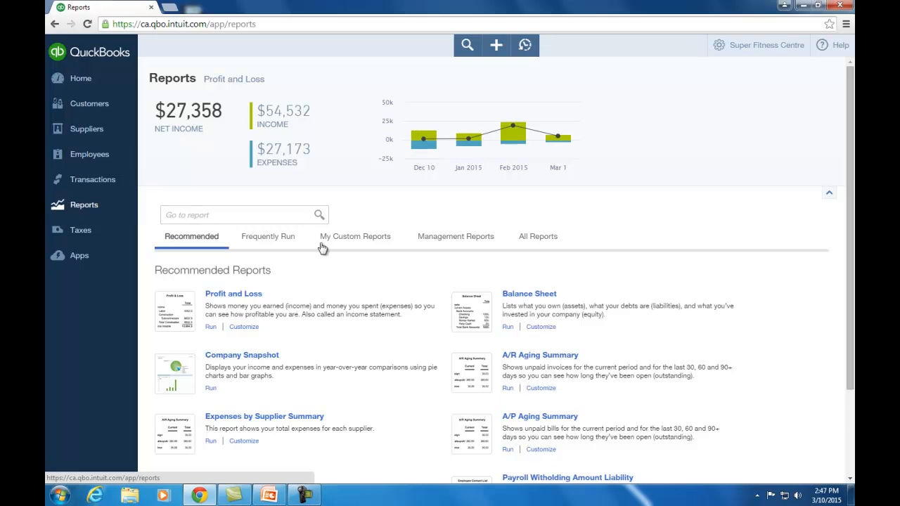
Run the Balance Sheet and collapse it to summary lines, total assets $278,202.59.
left_click(531, 295)
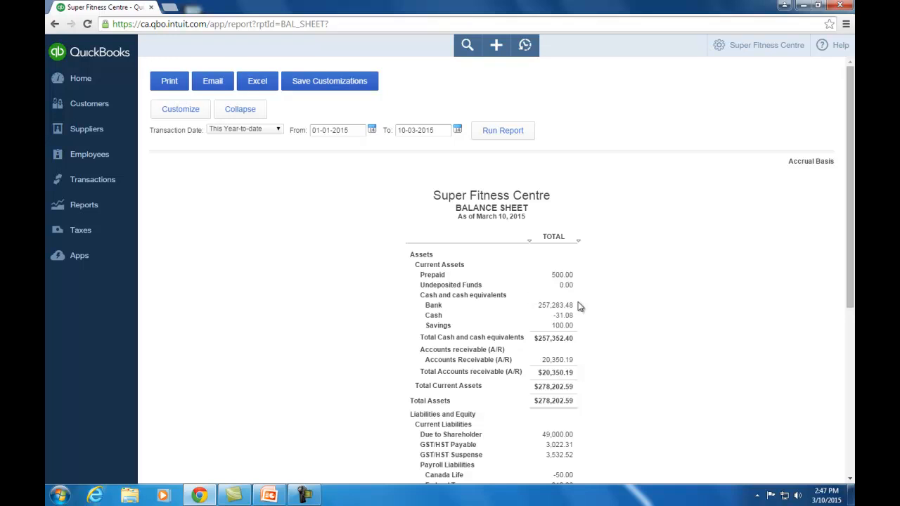
scroll(693, 317, "down", 5)
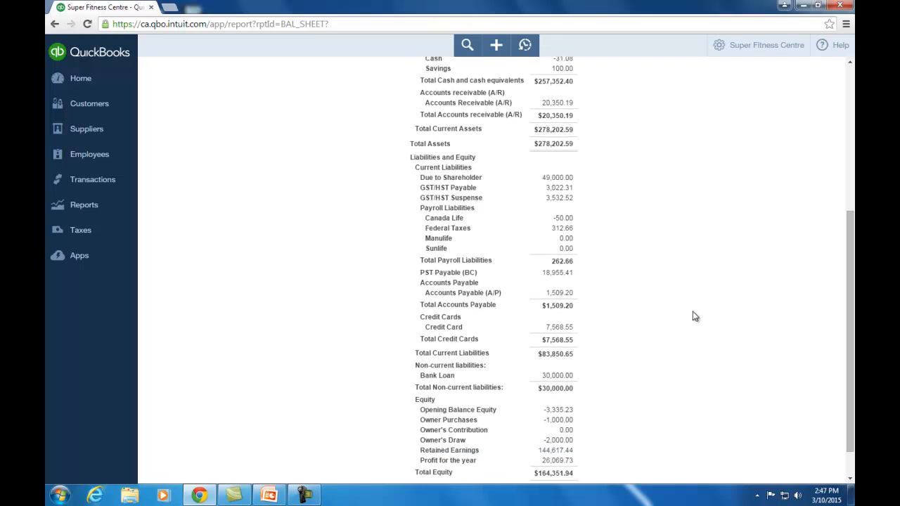
scroll(693, 317, "up", 4)
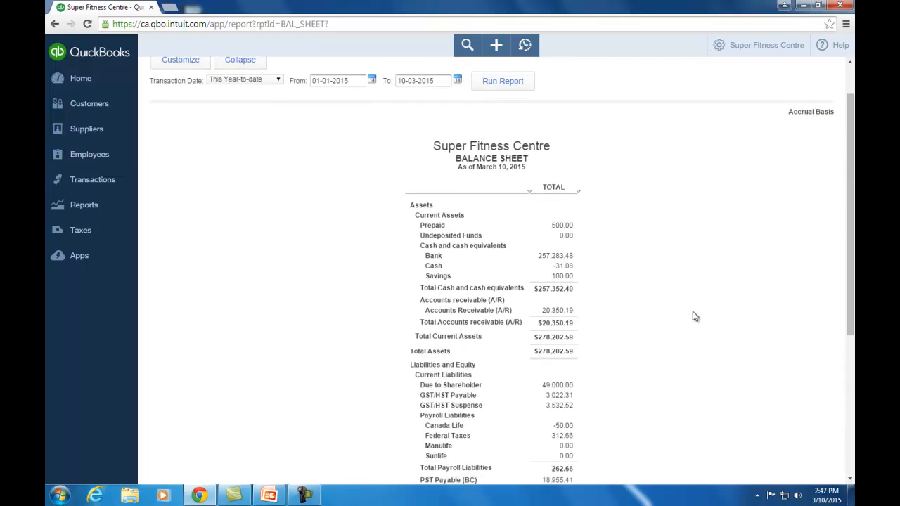
scroll(693, 316, "up", 1)
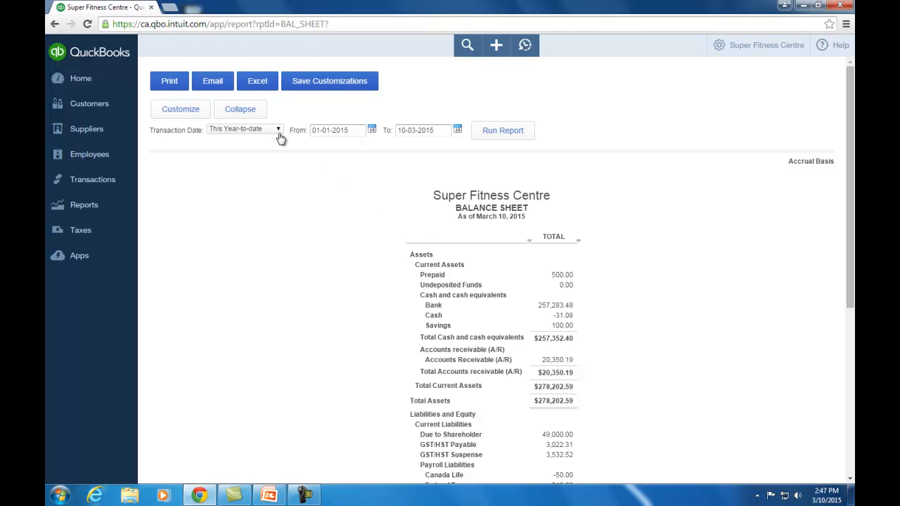
left_click(243, 111)
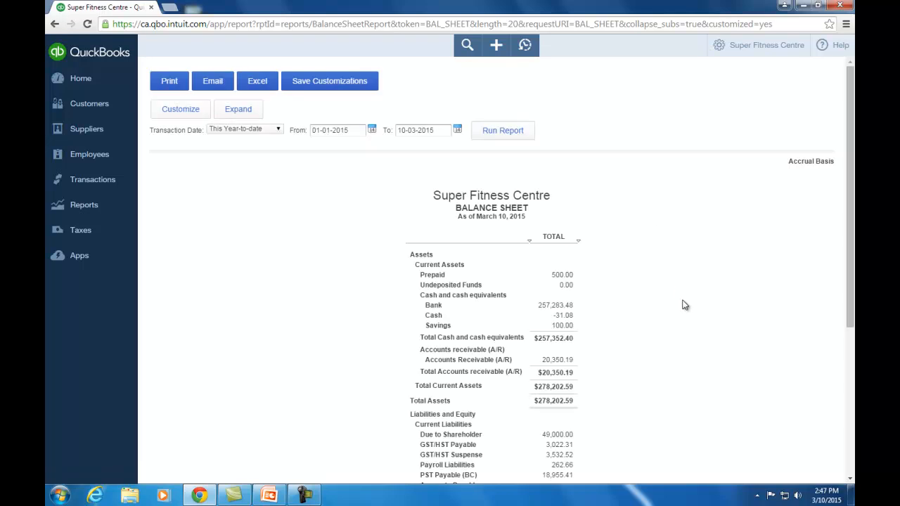
scroll(682, 304, "down", 3)
scroll(683, 304, "down", 2)
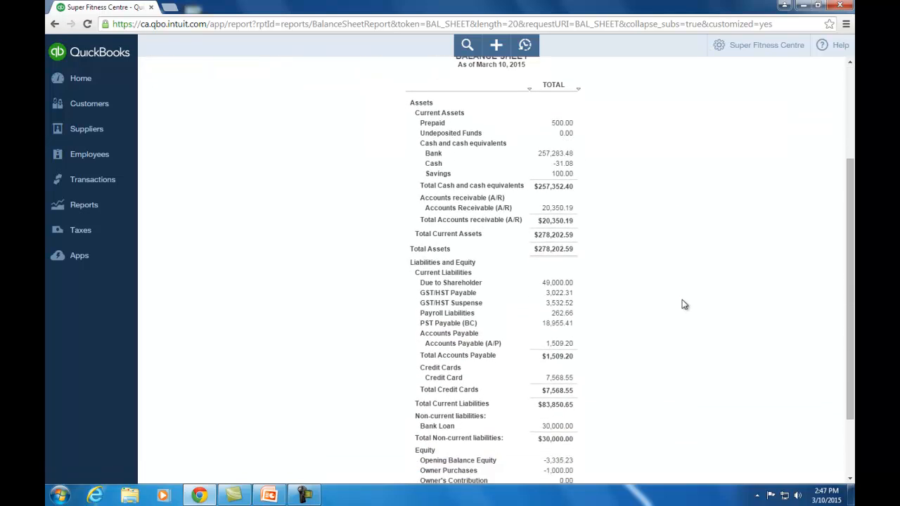